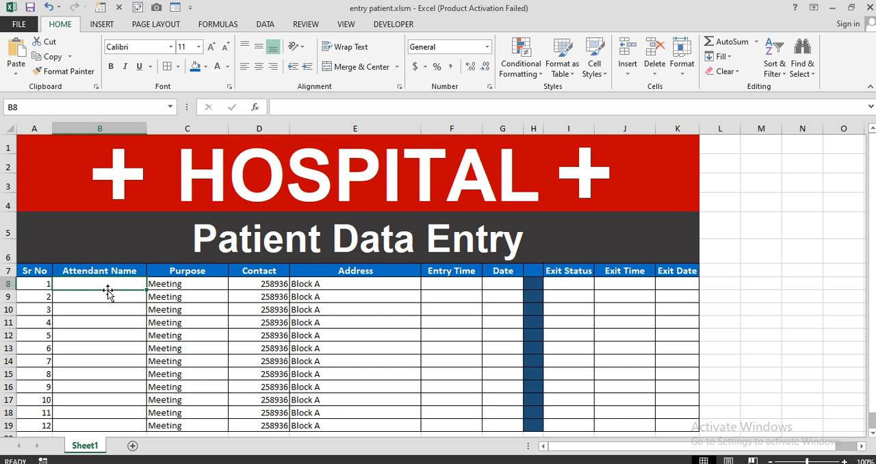
- Enter the first attendant's name in B8 and check the Entry Time and Date cells of that row
drag(110, 292, 127, 283)
text(E)
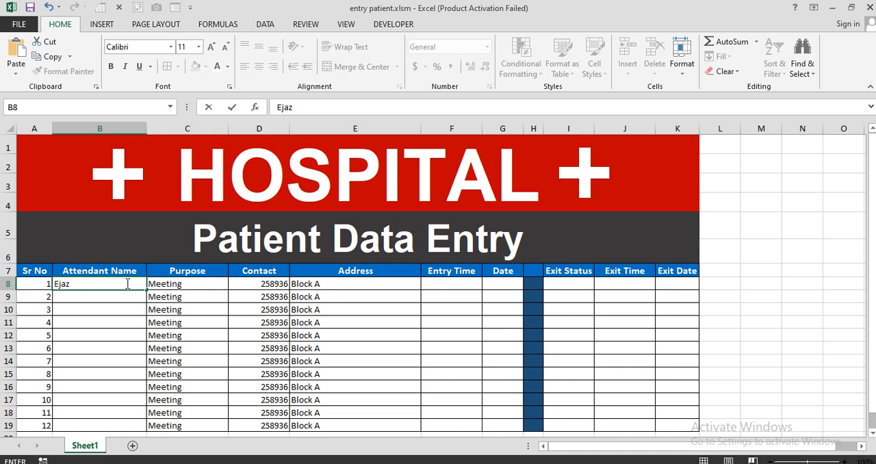
text(jaz)
key(Return)
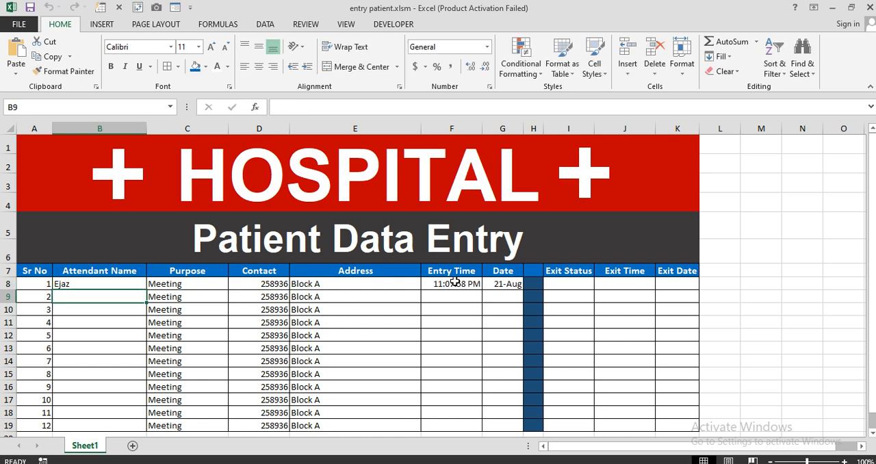
drag(456, 271, 492, 298)
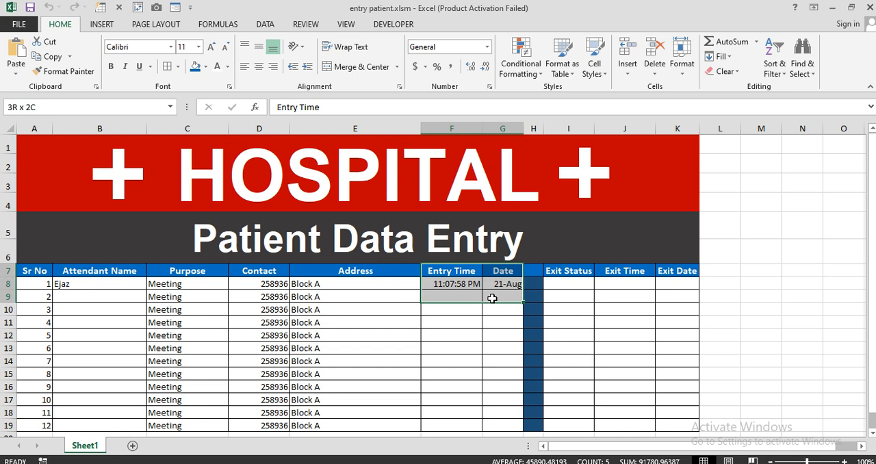
drag(492, 298, 492, 298)
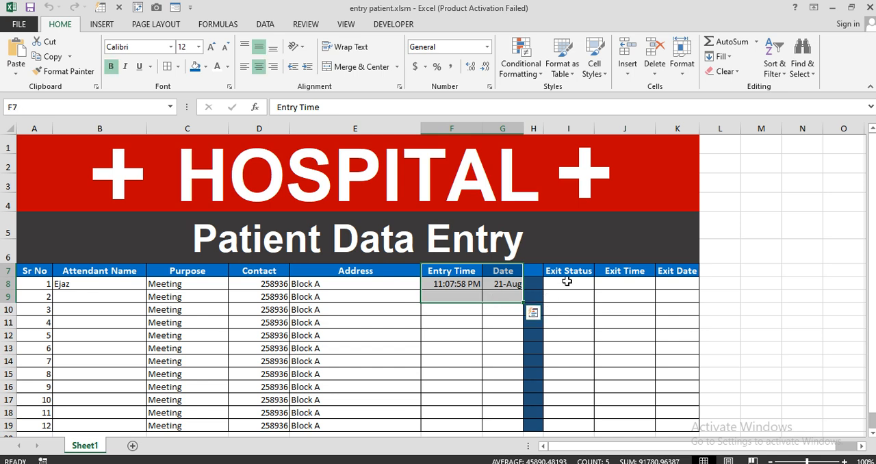
click(533, 322)
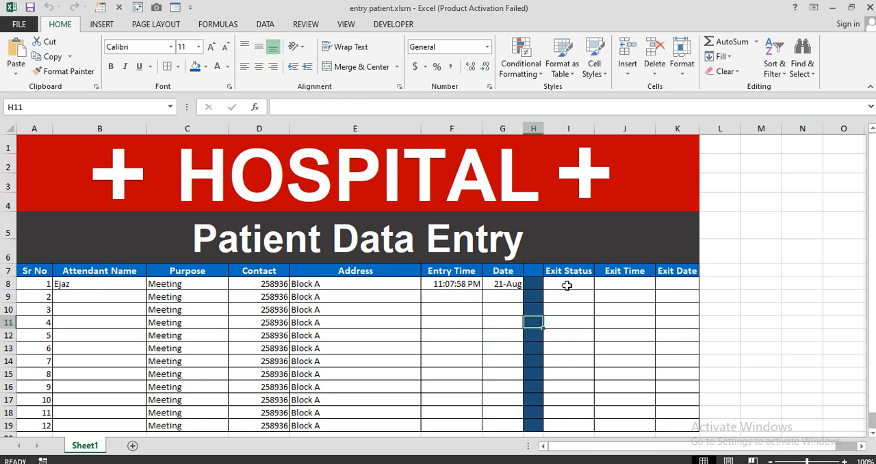
- Mark the first attendant's Exit Status in I8 with a P check mark
click(567, 285)
text(P)
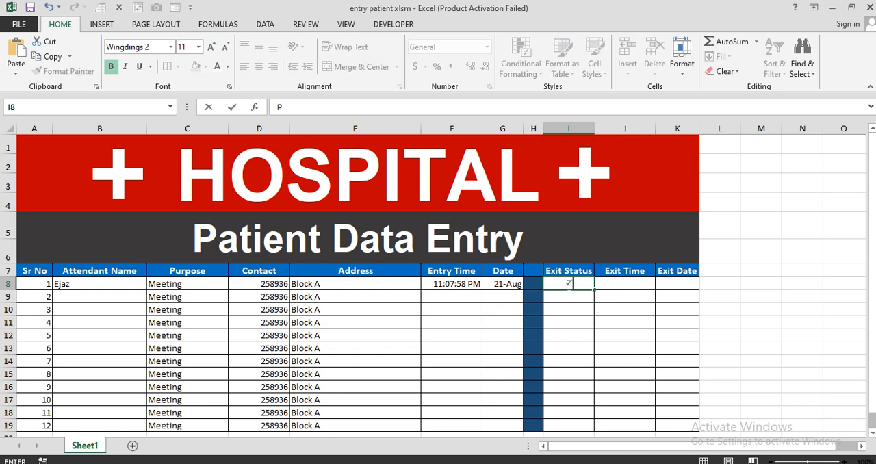
key(Return)
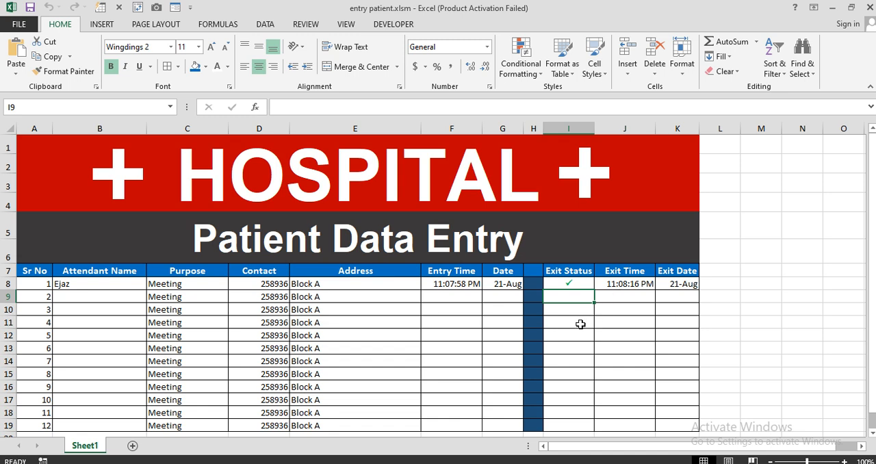
- Enter the second attendant's name in B9
click(117, 300)
text(Salman)
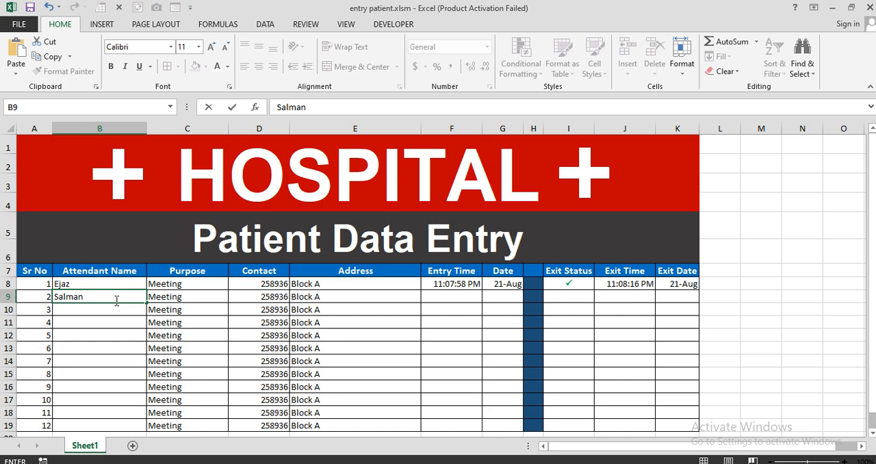
key(Return)
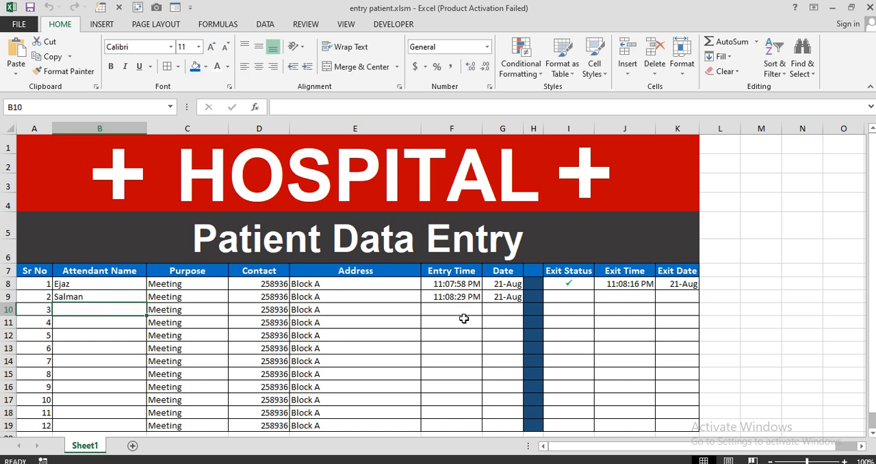
- Mark the second attendant's Exit Status in I9 with a P check mark
click(565, 298)
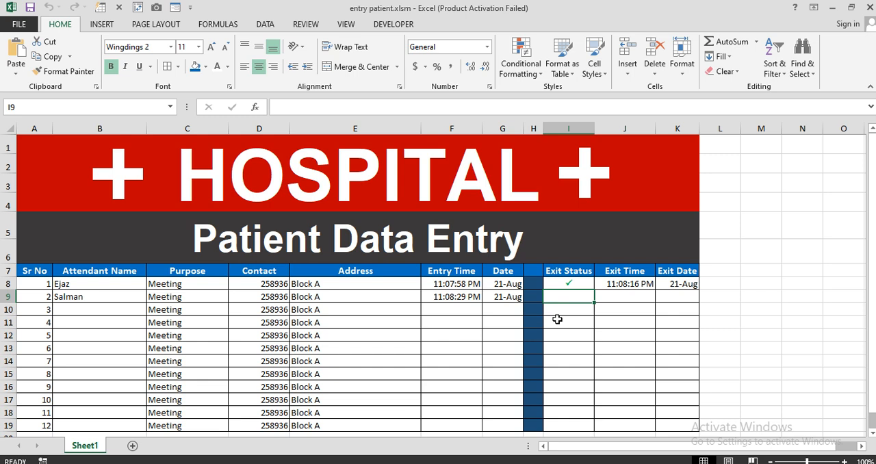
text(P)
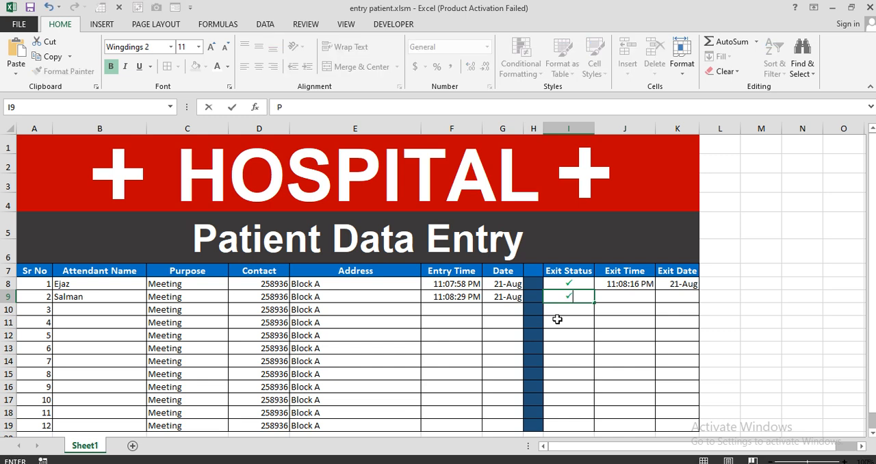
key(Return)
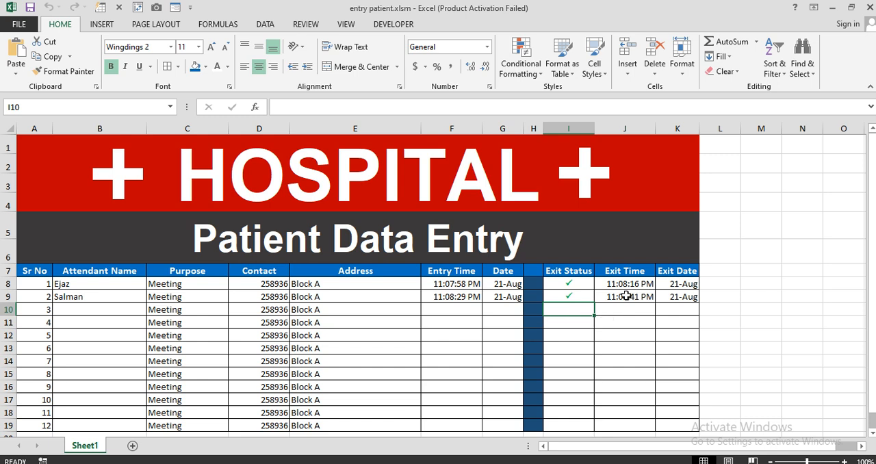
- Look over the Exit Time column and the remaining rows, and close the entry patient.xlsm workbook
drag(621, 296, 618, 364)
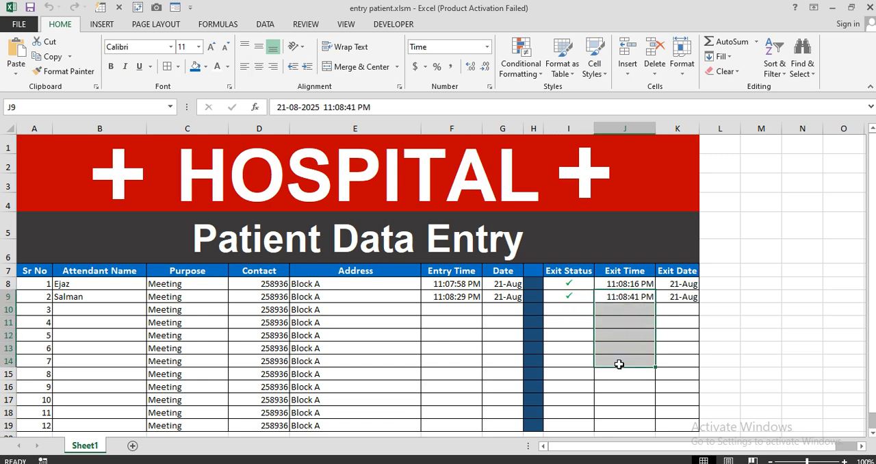
scroll(121, 338, down, 1)
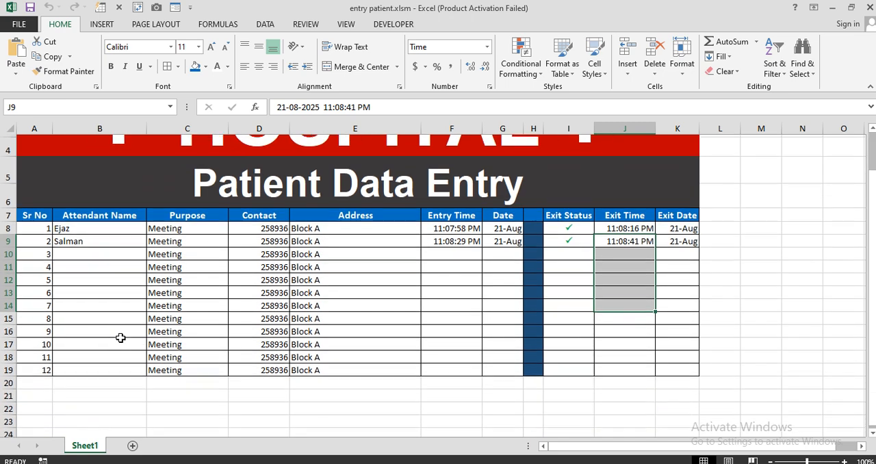
scroll(120, 337, up, 1)
click(734, 324)
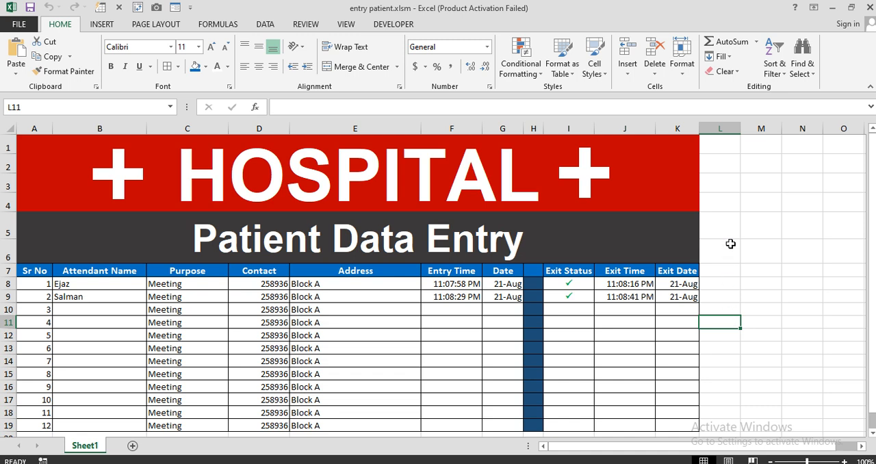
click(871, 7)
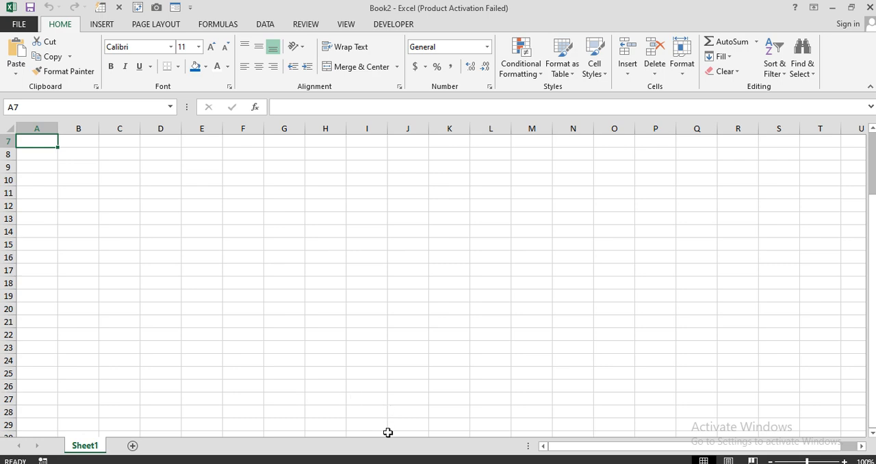
- Switch to the Gemini page in the browser, look at its start screen, and return to the Book2 workbook in Excel
click(359, 463)
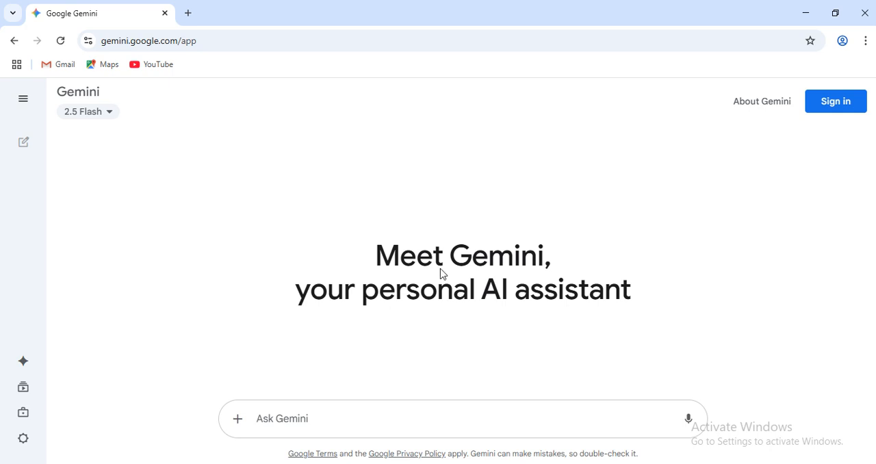
drag(546, 264, 350, 243)
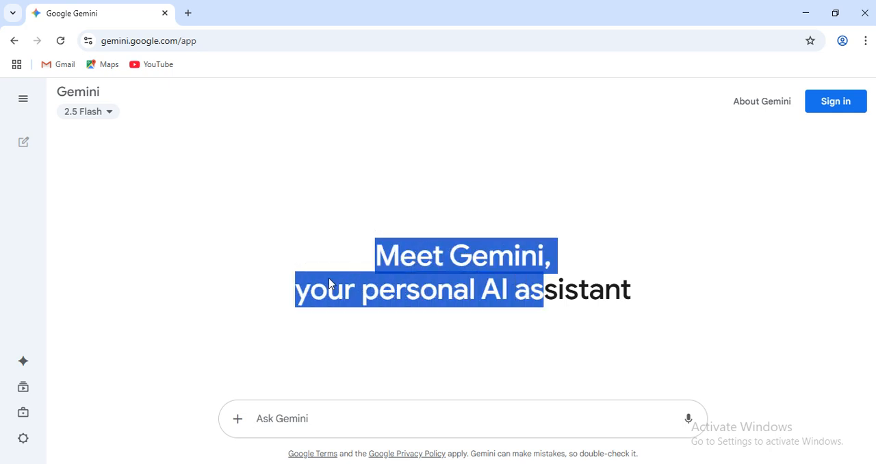
click(233, 336)
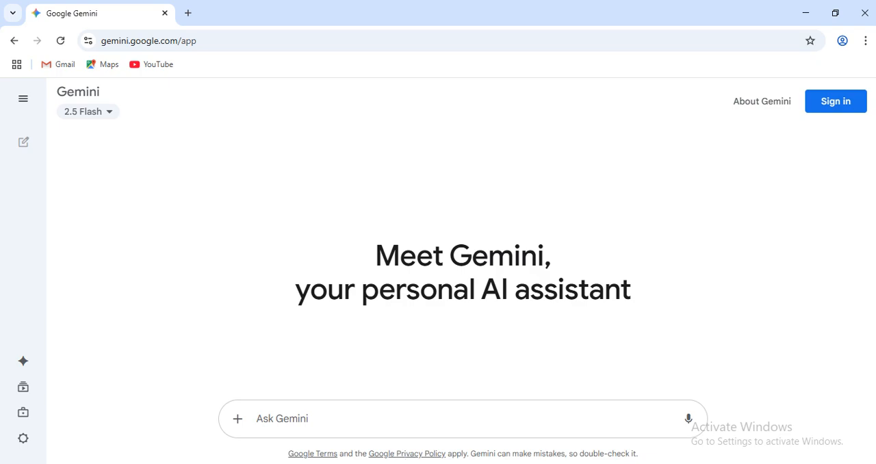
key(alt+Tab)
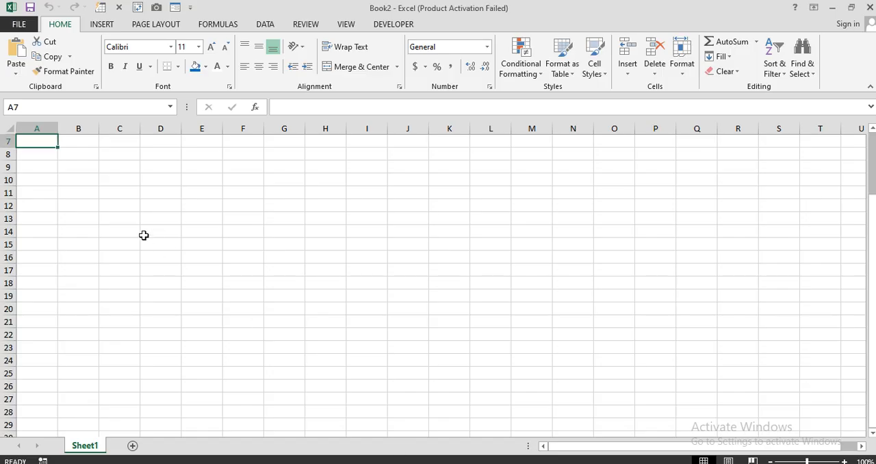
- Enter the column headers Sr No in A7 and Attendant Name in B7
text(Sr No)
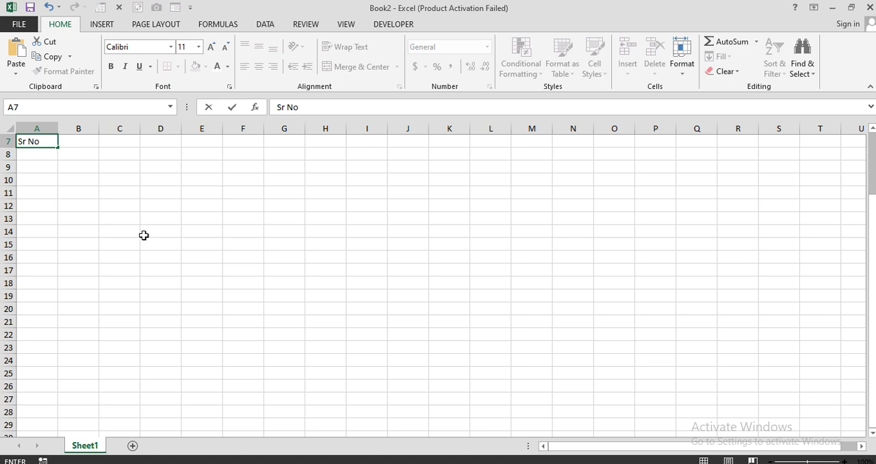
key(Tab)
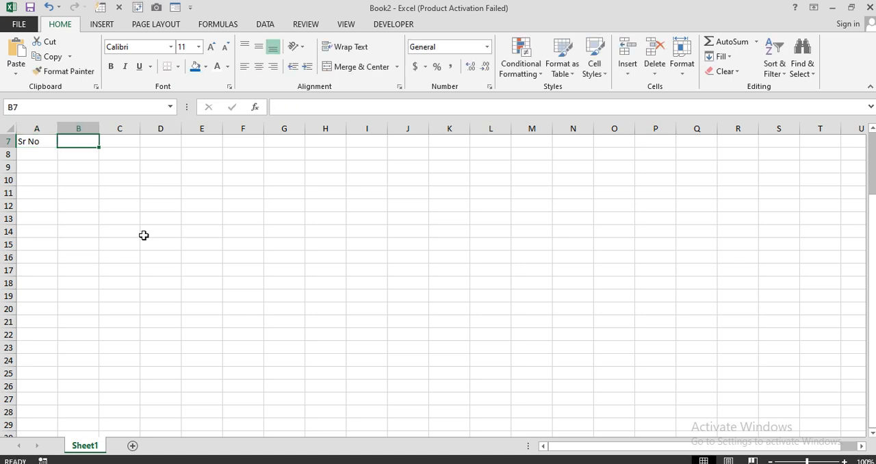
text(Att)
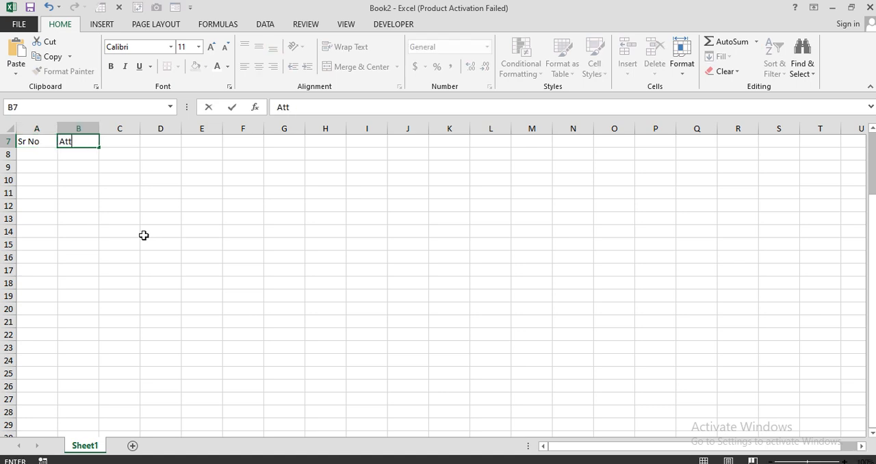
text(endant Name)
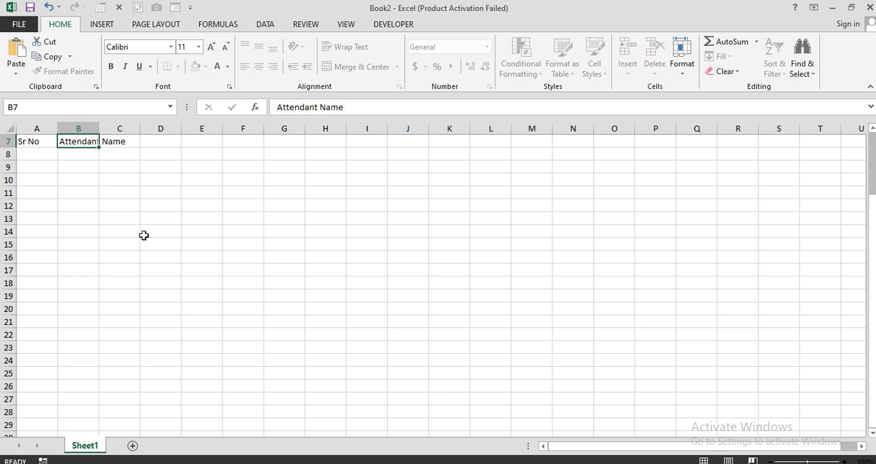
key(Tab)
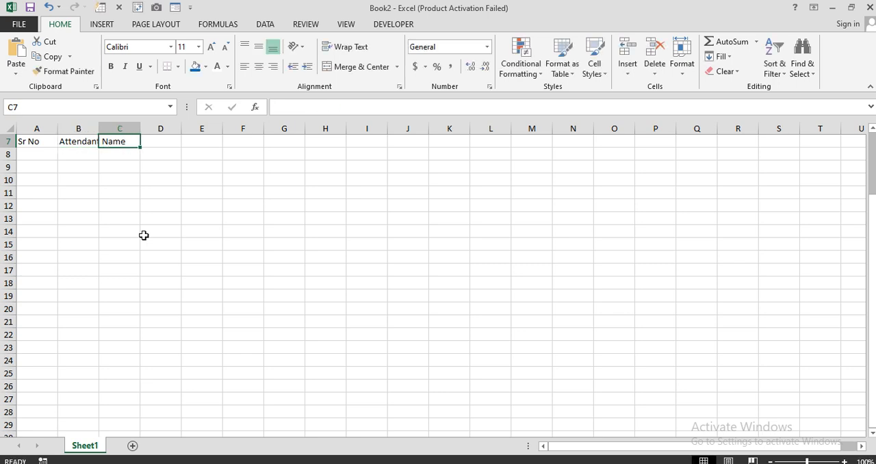
- Enter the column headers Purpose, Contact and Address in C7, D7 and E7
text(Purpose)
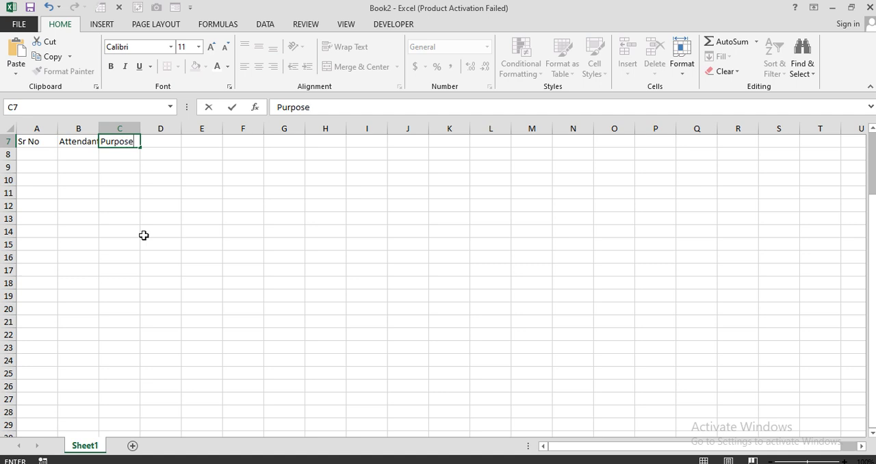
key(Tab)
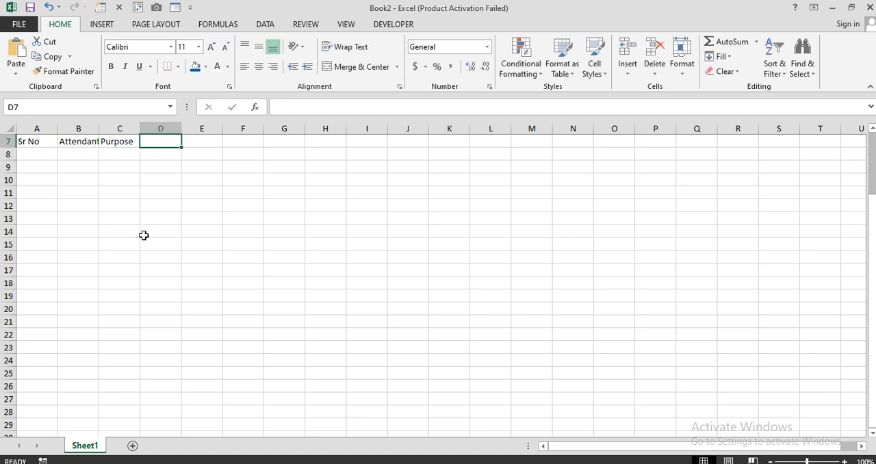
text(COntact)
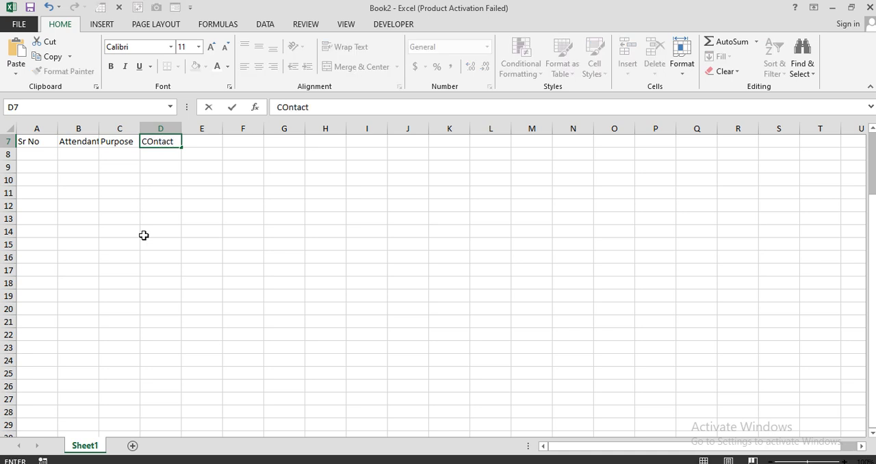
key(Tab)
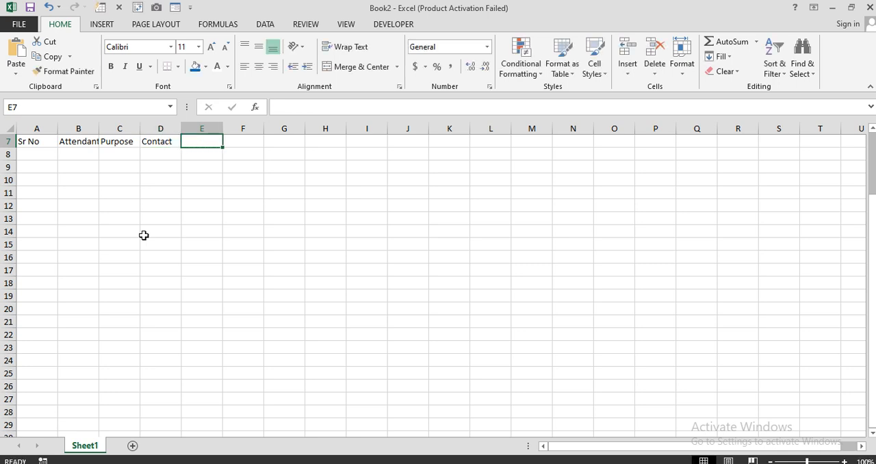
text(Address)
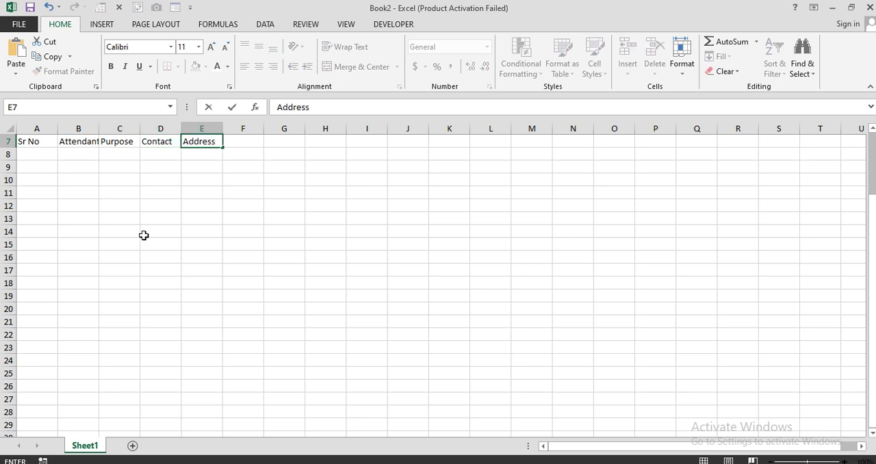
key(Tab)
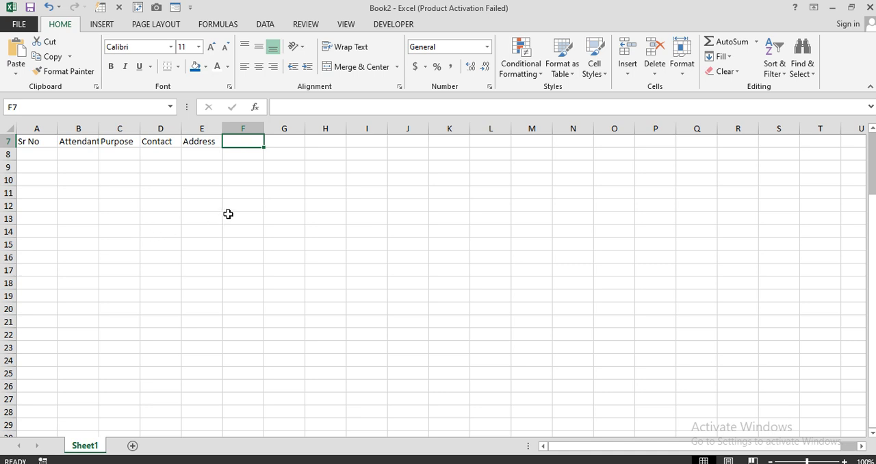
- Enter the headers Entry Time in F7 and Exit Time in G7, and narrow column H into a slim separator
text(Entry)
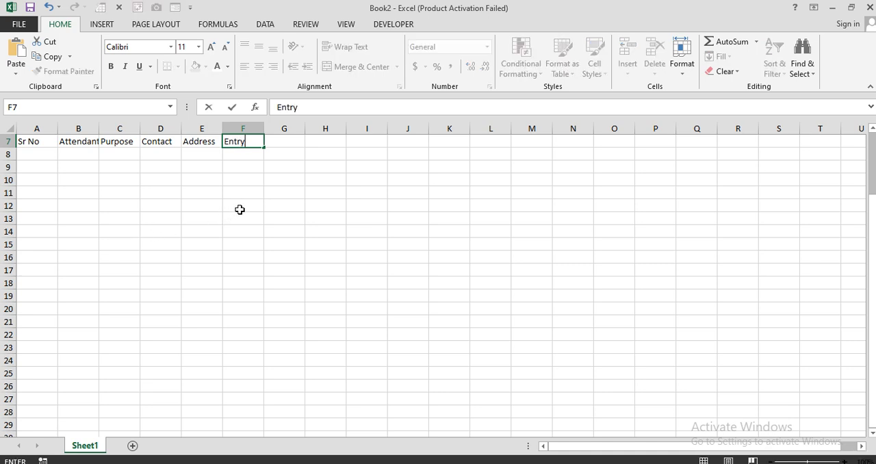
text( Time)
key(Tab)
text(Ex)
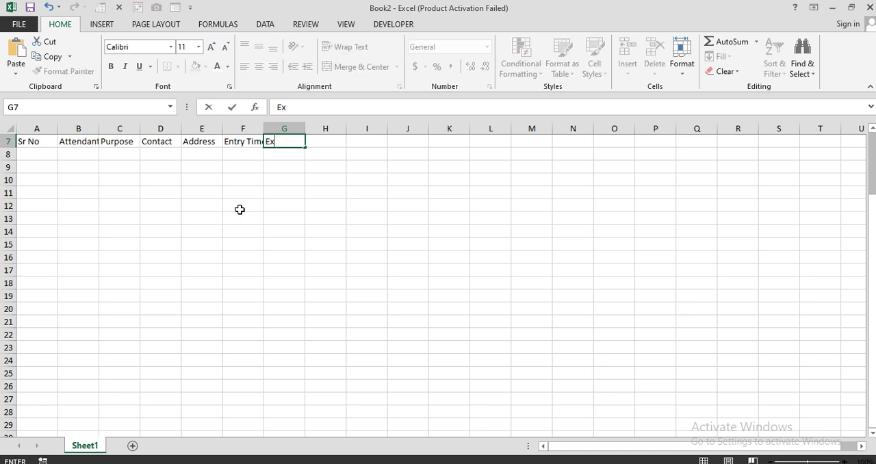
text(it Time)
key(Tab)
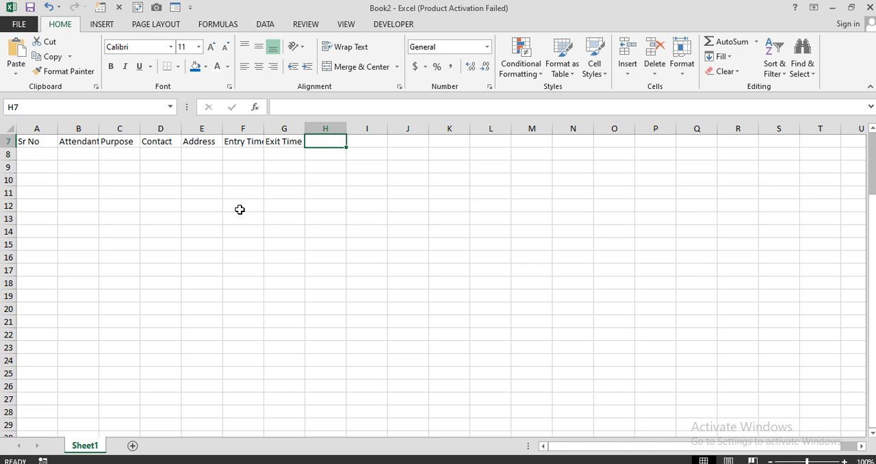
drag(346, 129, 321, 128)
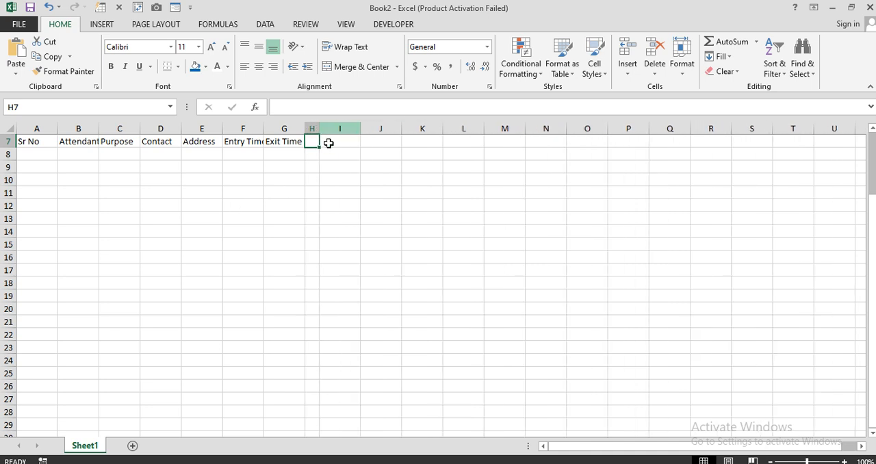
- Enter the header Status in I7 and replace the header in G7 with Date
click(340, 142)
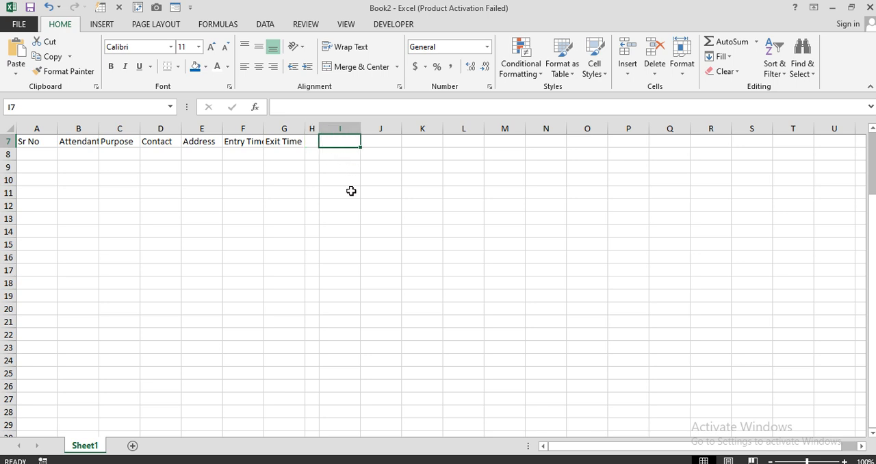
text(Statu)
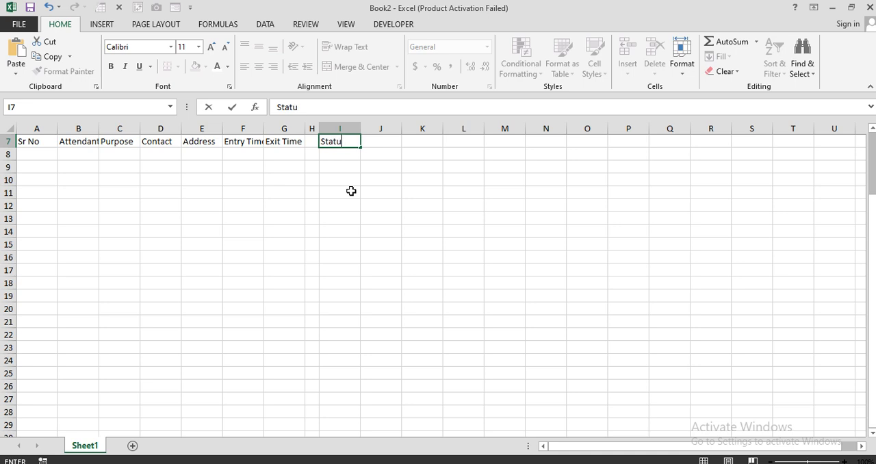
text(s)
key(Tab)
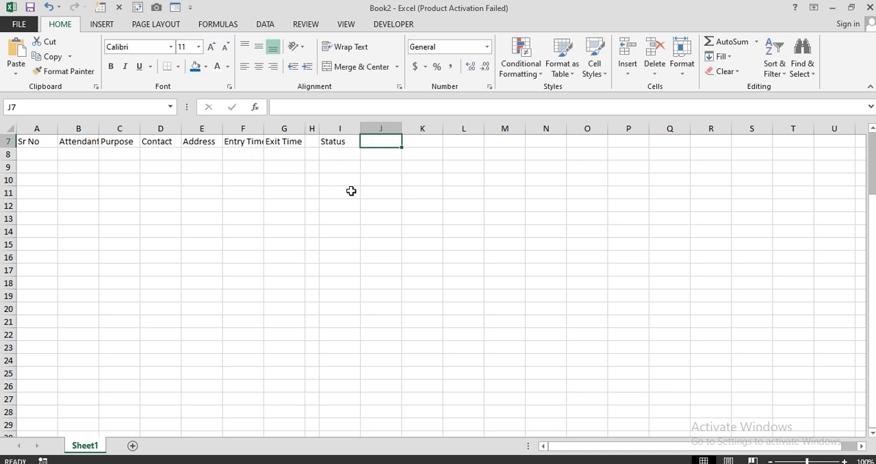
click(286, 140)
text(Date)
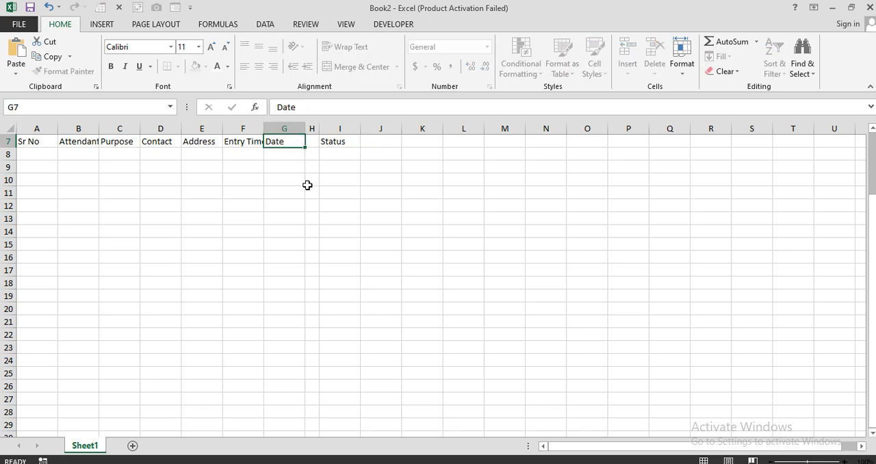
key(Tab)
- Enter the headers Exit Time in J7 and Date in K7
click(387, 141)
text(E)
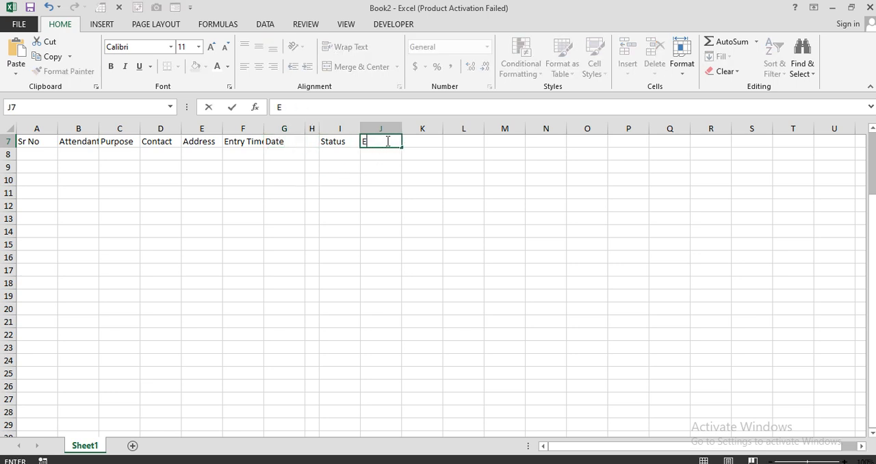
text(xit Time)
key(Tab)
text(Da)
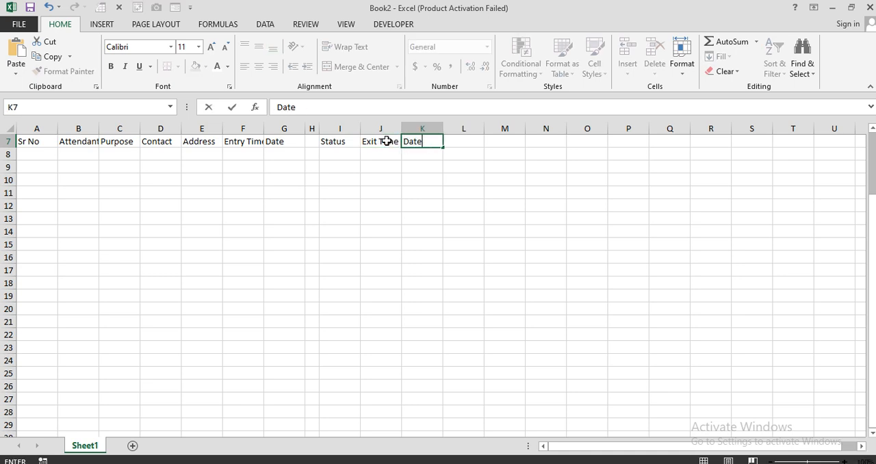
key(Tab)
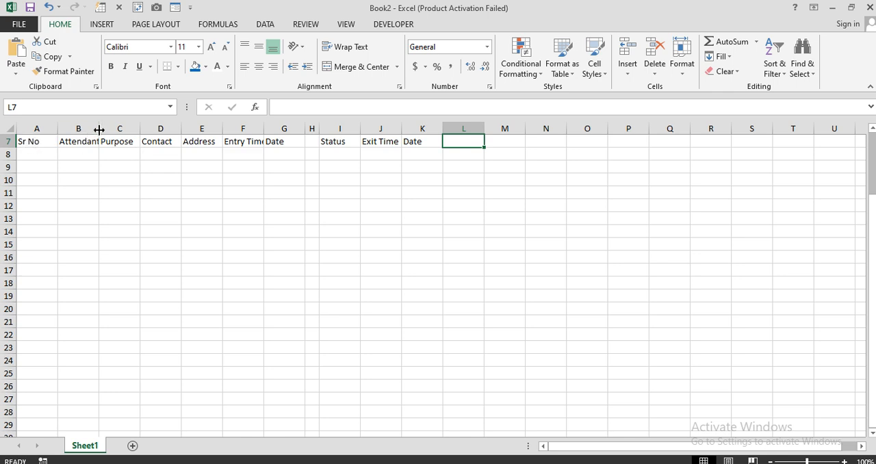
- Widen columns B through F as well as J and K to give their headers and data more room
drag(98, 130, 364, 129)
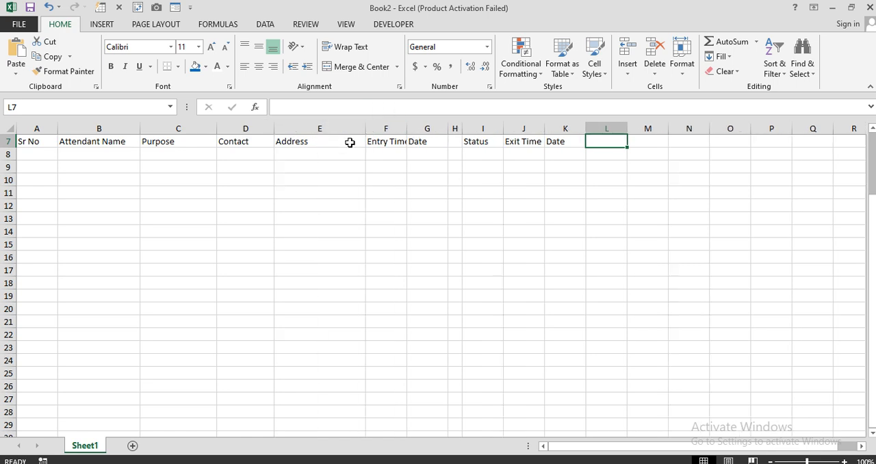
double_click(408, 129)
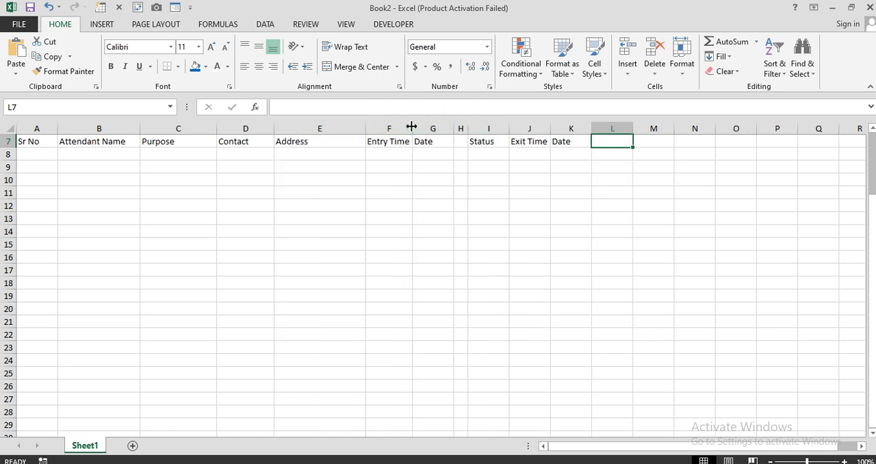
drag(412, 129, 426, 129)
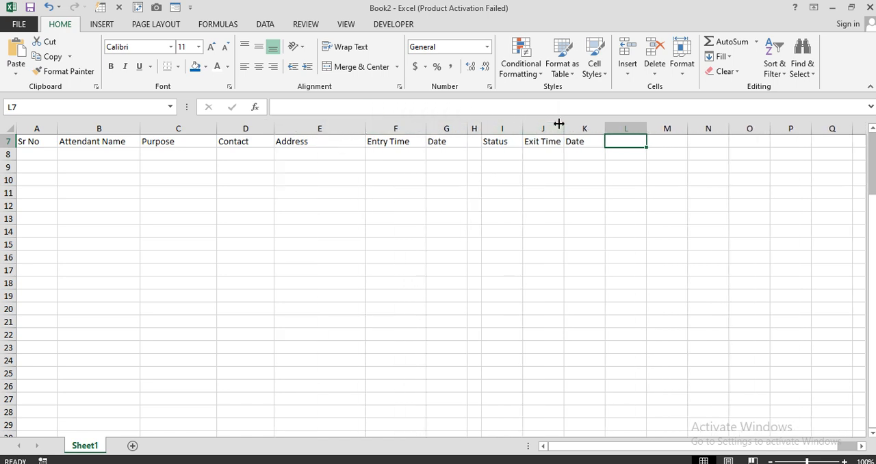
drag(564, 127, 634, 127)
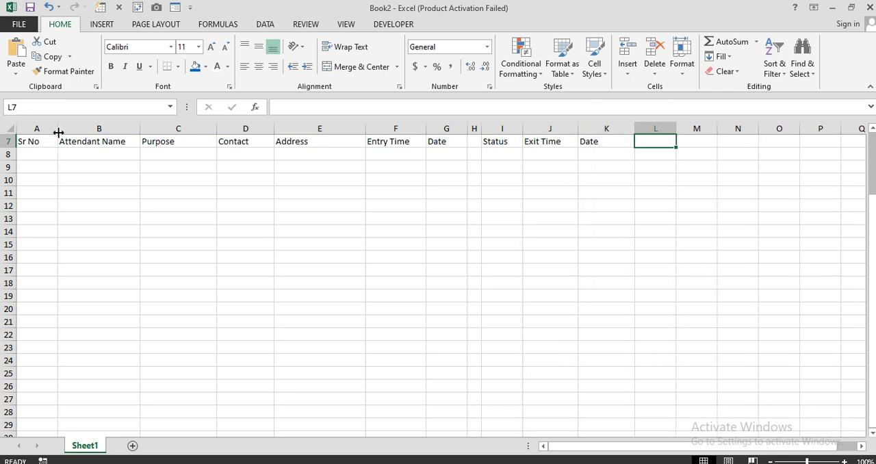
- Narrow the Sr No column and apply All Borders to the range A7:K19
drag(57, 129, 582, 293)
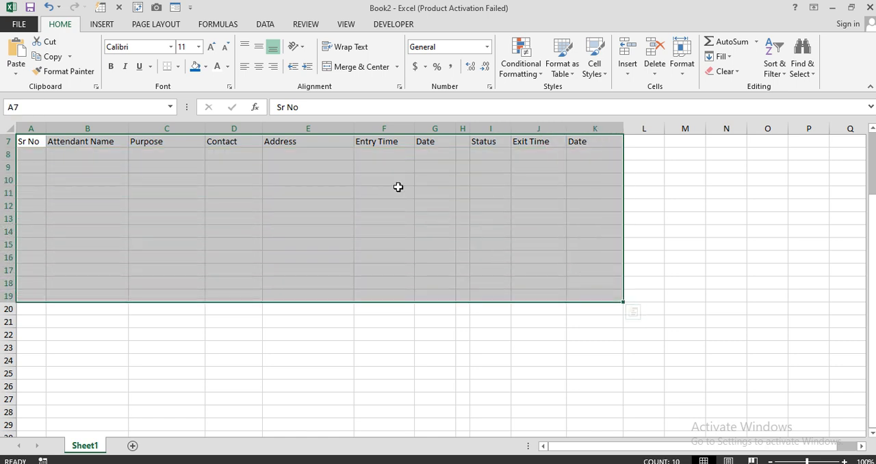
click(178, 69)
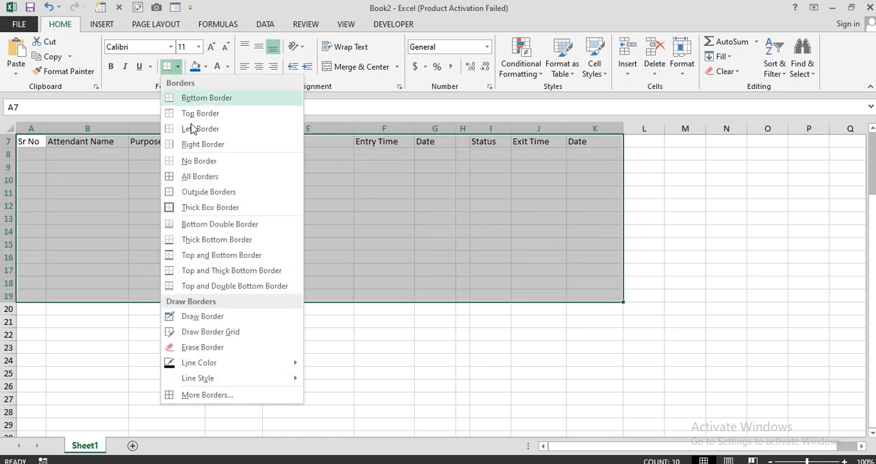
click(198, 174)
- Format the header row A7:K7 with bold white text on a blue fill
drag(30, 141, 616, 141)
click(110, 66)
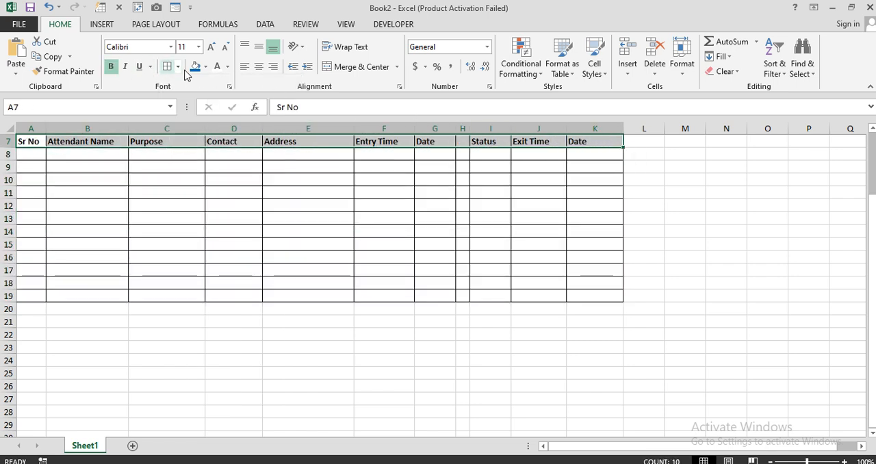
click(195, 66)
click(217, 66)
- Fill the separator cells H7:H19 with the same blue as the header row
drag(462, 141, 463, 291)
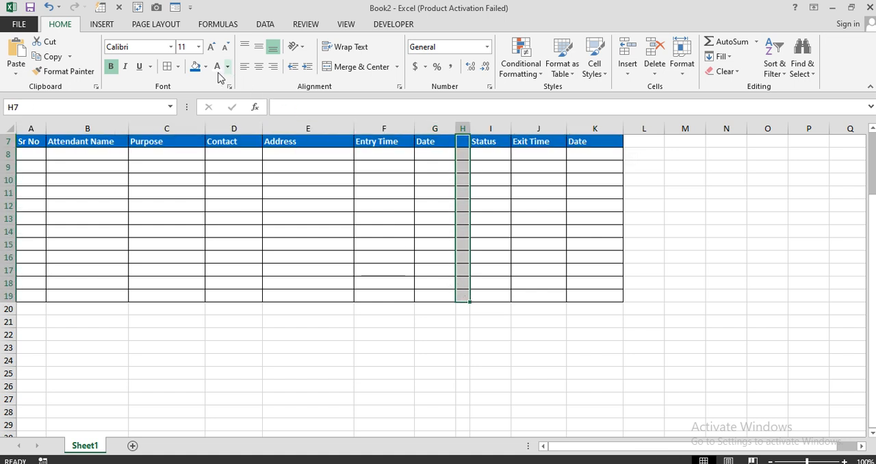
click(196, 66)
click(403, 216)
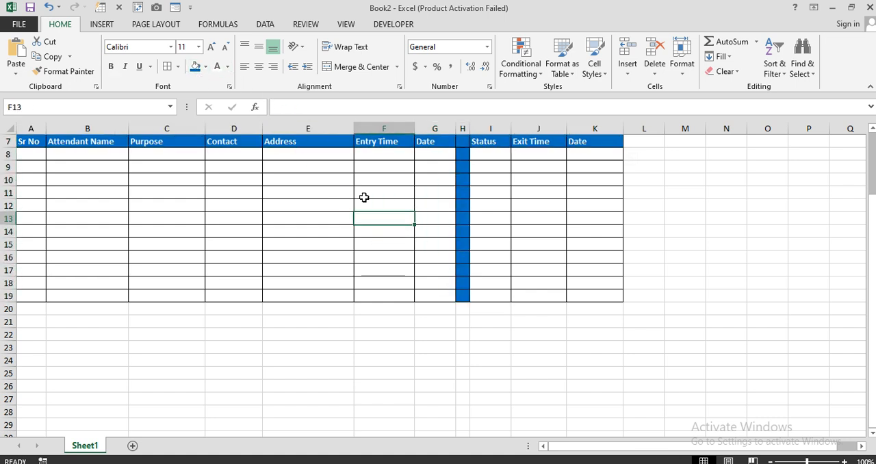
drag(448, 156, 377, 255)
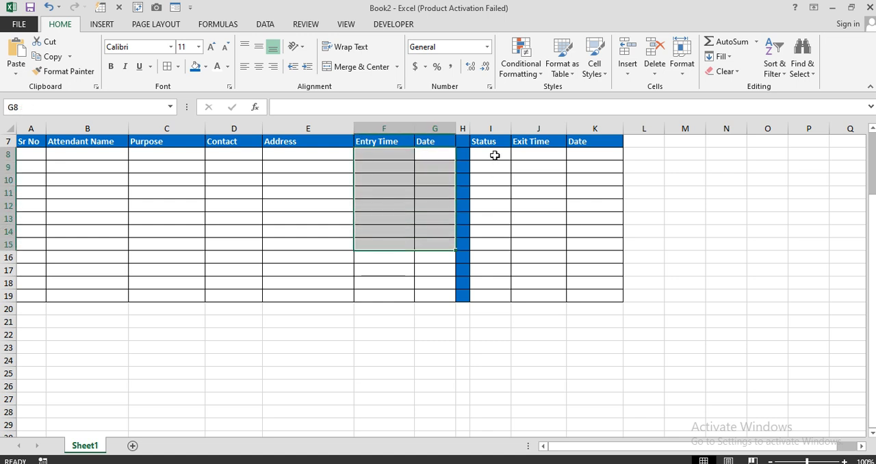
drag(530, 157, 618, 297)
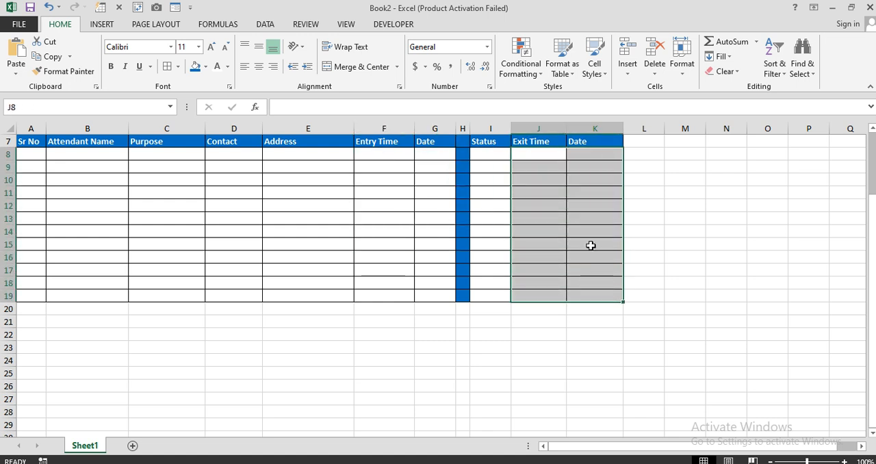
click(639, 217)
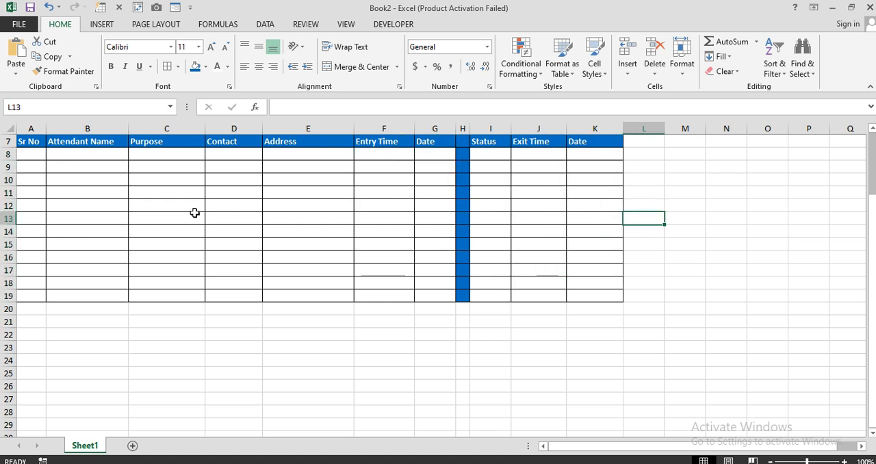
- Enter the serial number 1 in A8
click(35, 156)
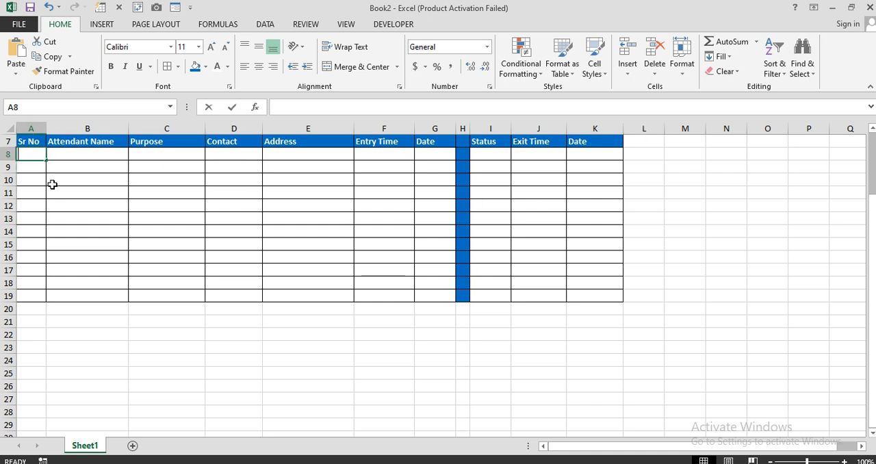
text(1)
key(Return)
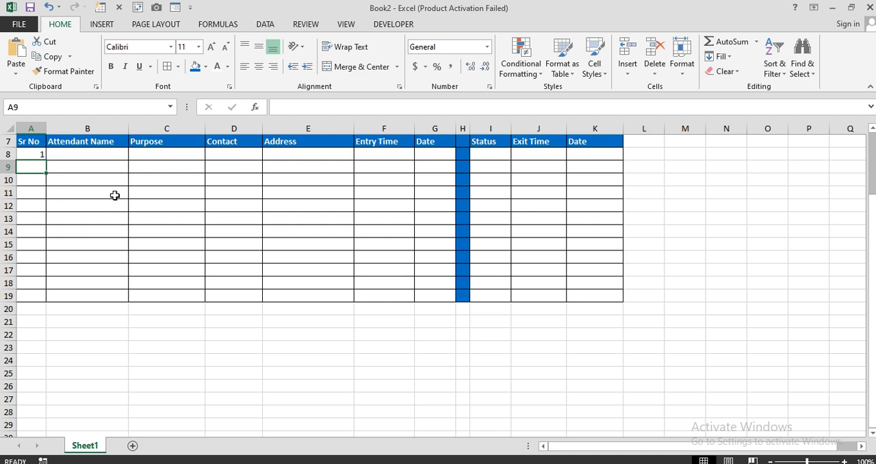
click(84, 155)
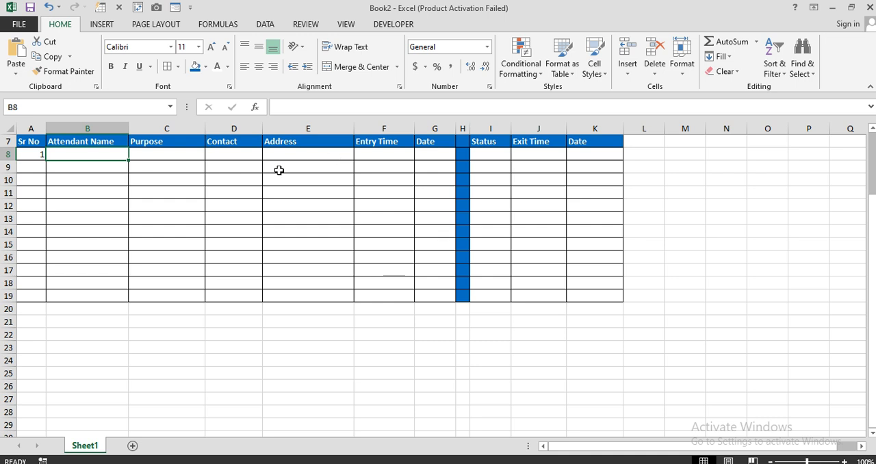
text(sadssa)
key(Return)
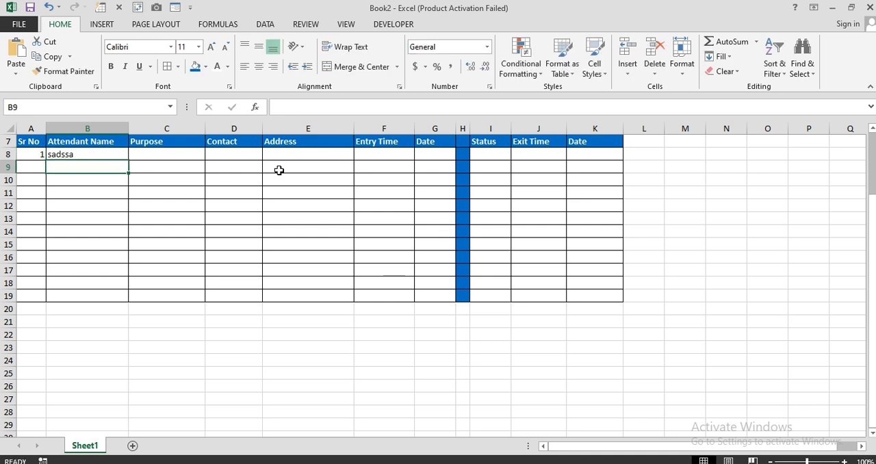
click(101, 157)
key(Delete)
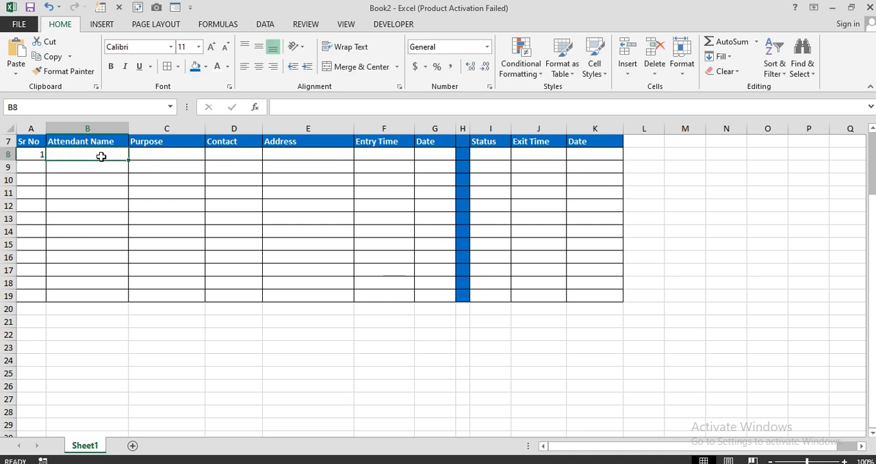
- Fill in the first record with Meeting as the purpose in C8, a contact number in D8 and an address in E8
click(176, 160)
text(Meet)
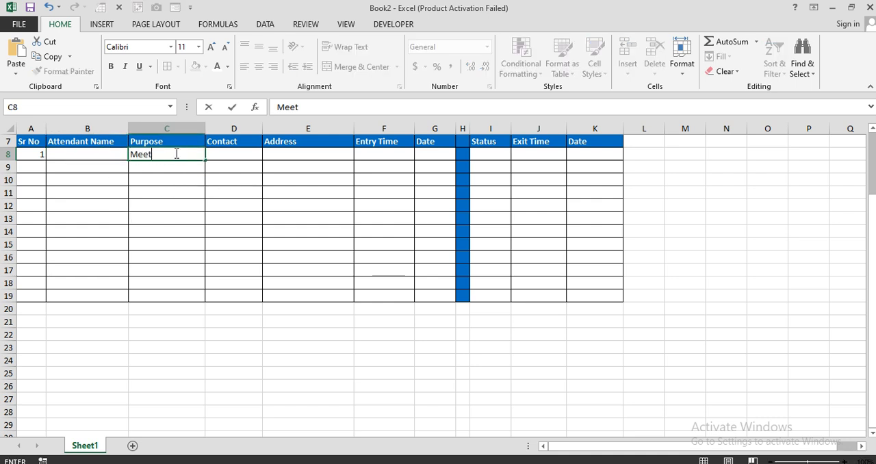
text(ing)
key(Tab)
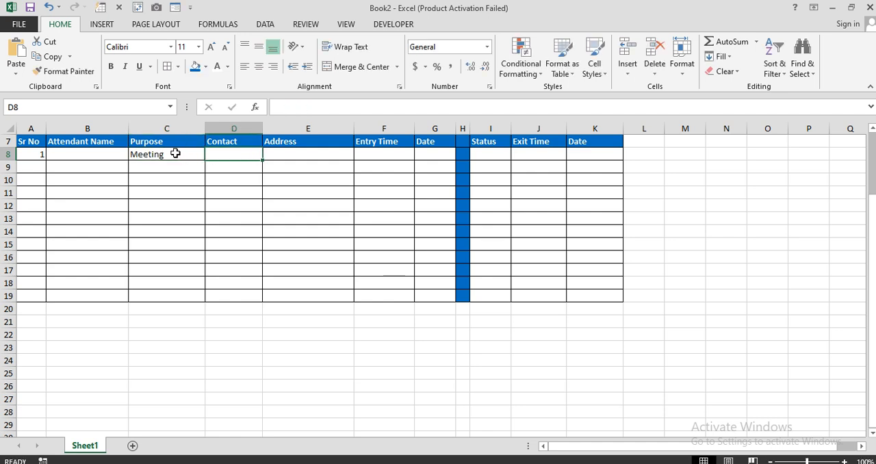
text(45879)
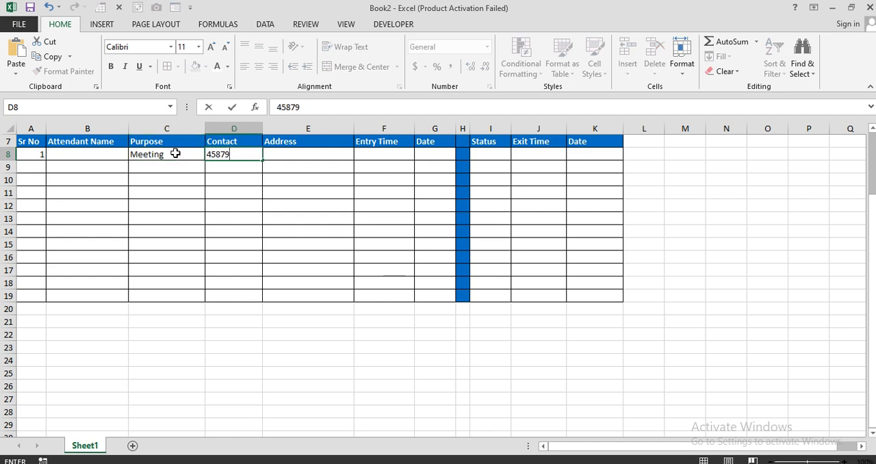
key(Tab)
text(Block)
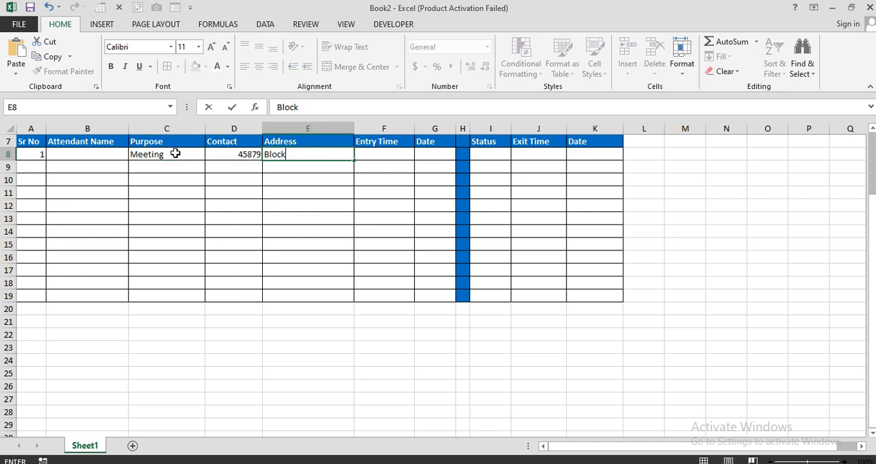
text( A)
key(Tab)
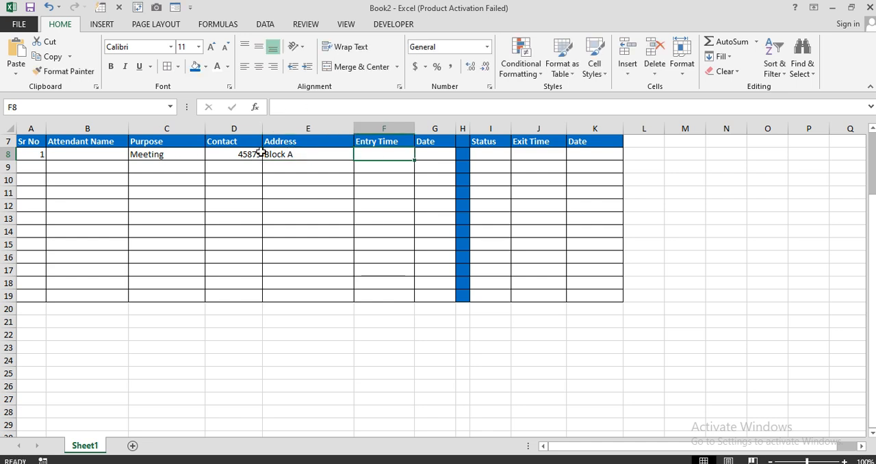
- Enter the formula =IF(F8="","",TODAY()) in G8 and copy it down to G19
click(420, 155)
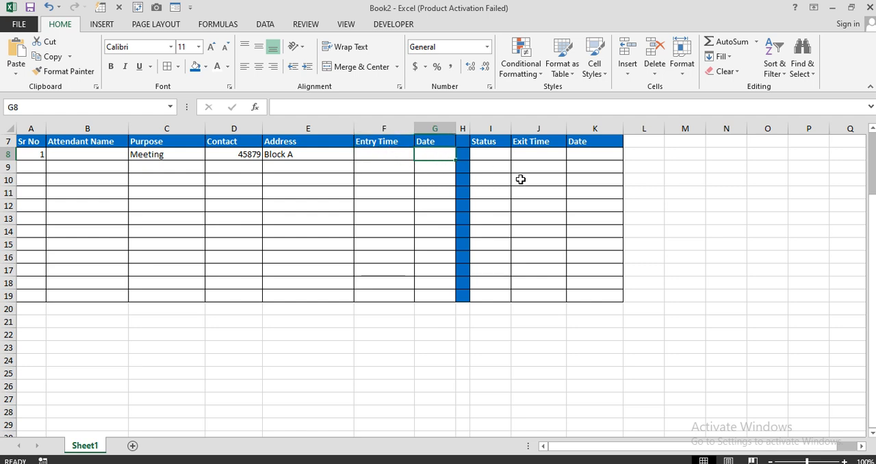
click(850, 460)
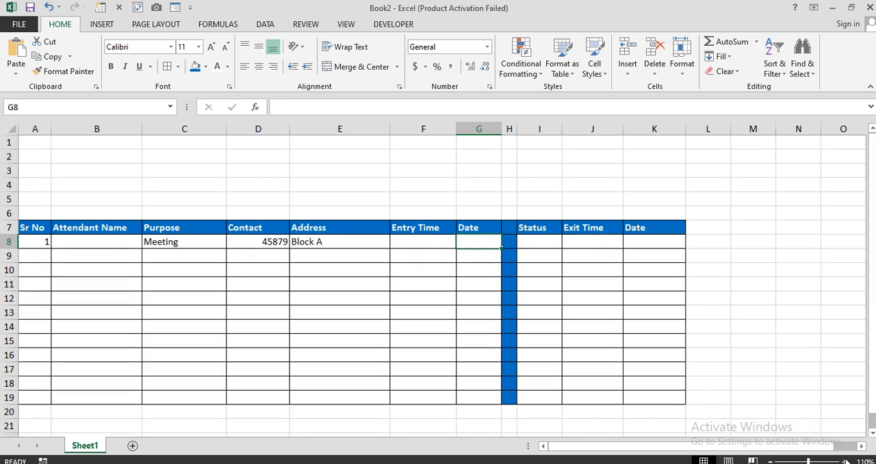
scroll(683, 365, down, 1)
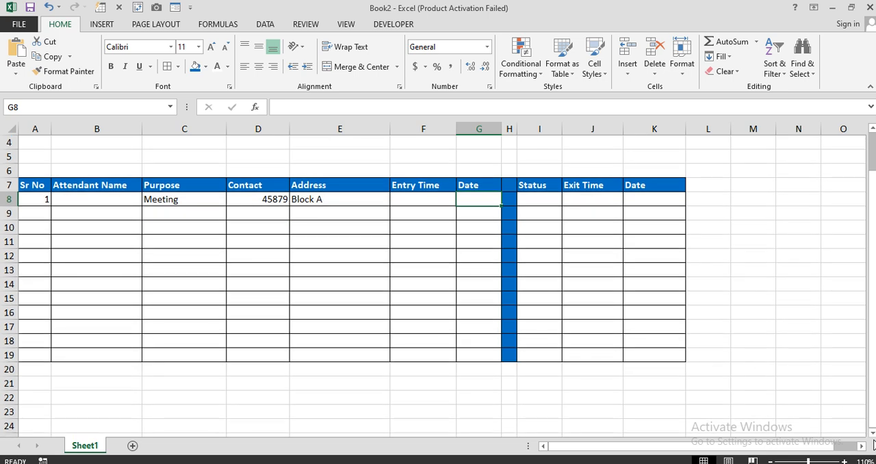
scroll(680, 330, down, 1)
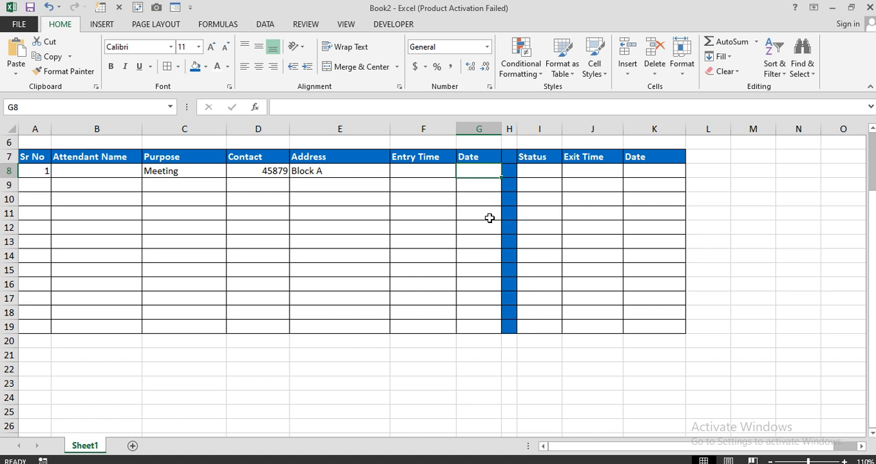
text(=)
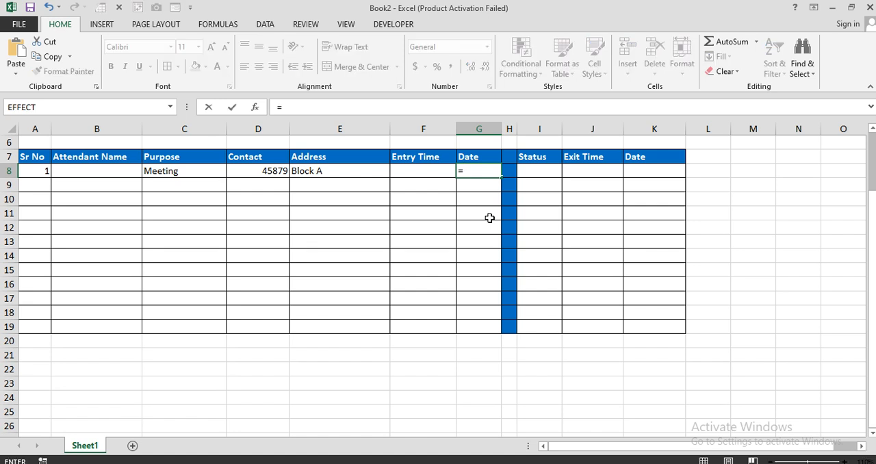
text(if)
key(Tab)
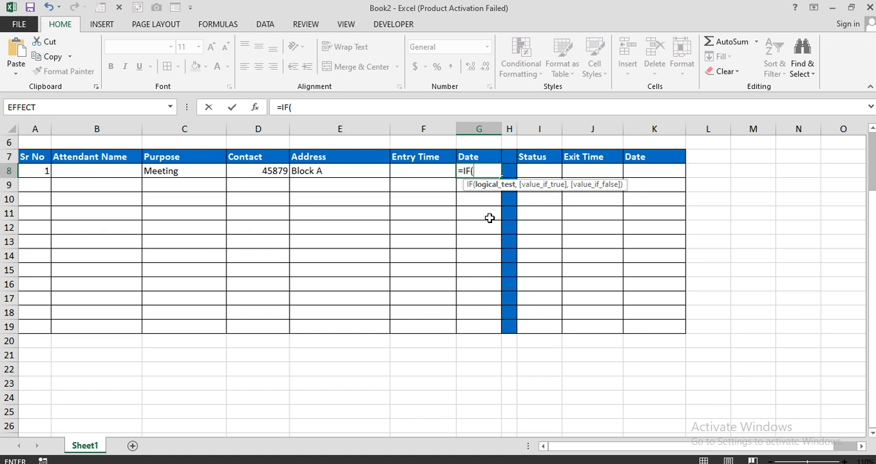
click(405, 173)
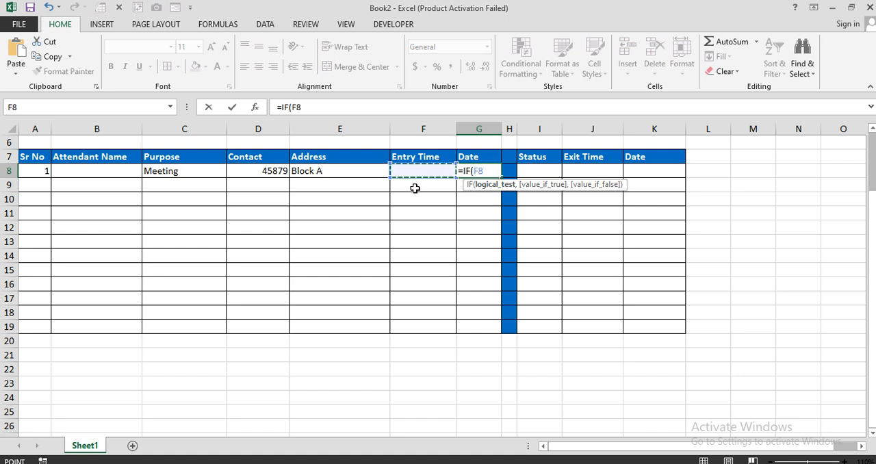
text(="",)
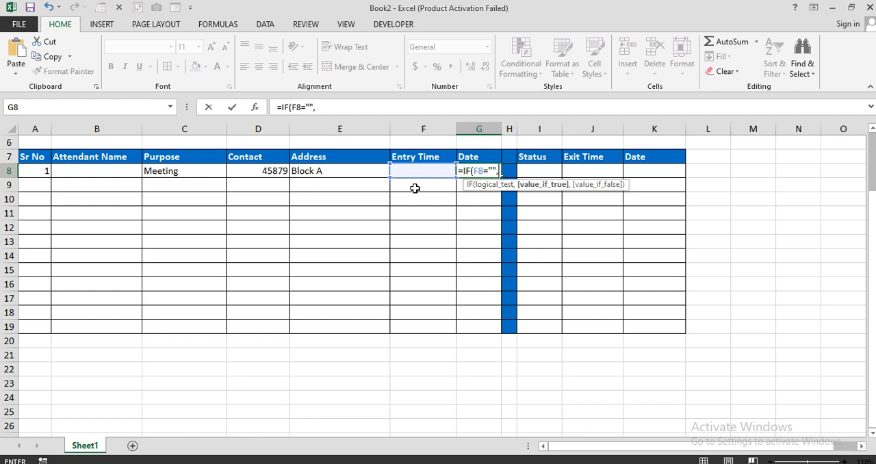
text("",)
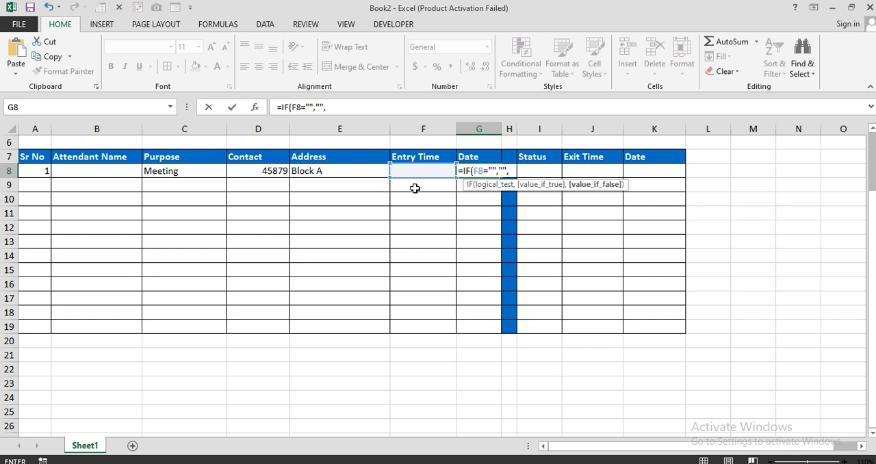
text(toda)
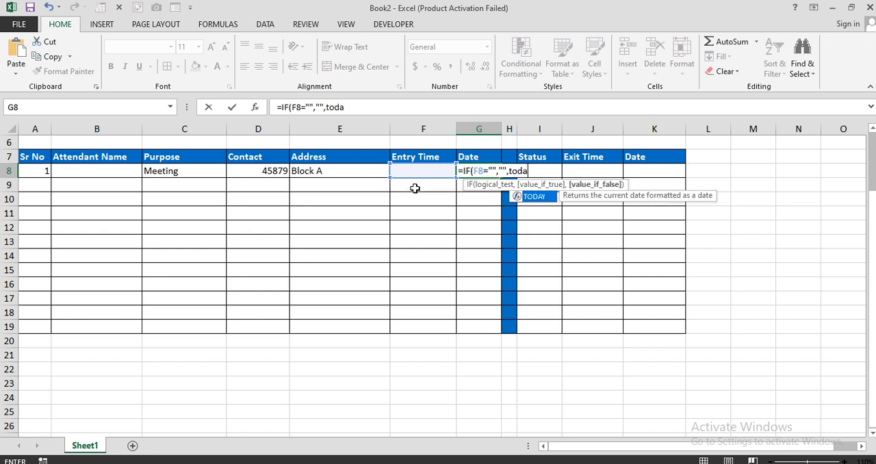
key(Tab)
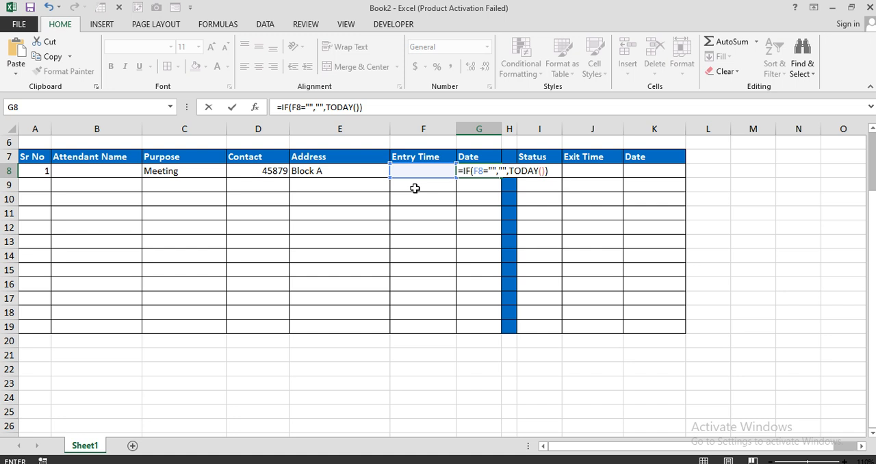
key(Return)
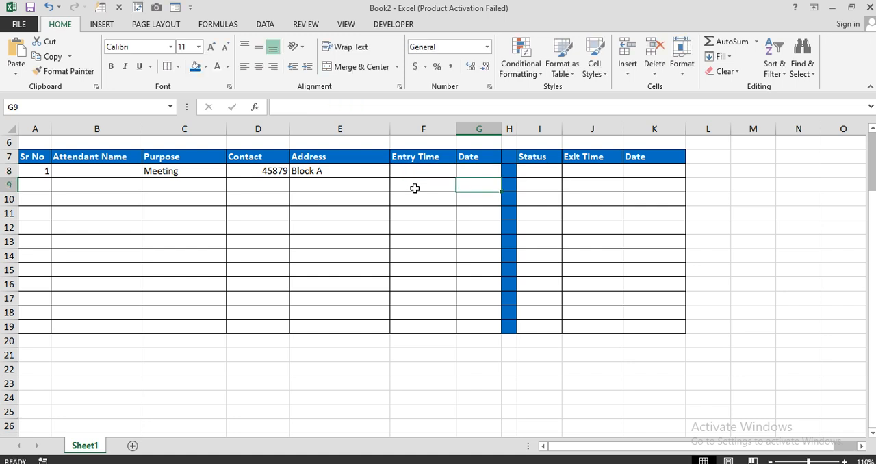
click(472, 171)
drag(501, 178, 502, 334)
- Enter the placeholder text asdd as the entry time in F8 to test the date formula
click(425, 172)
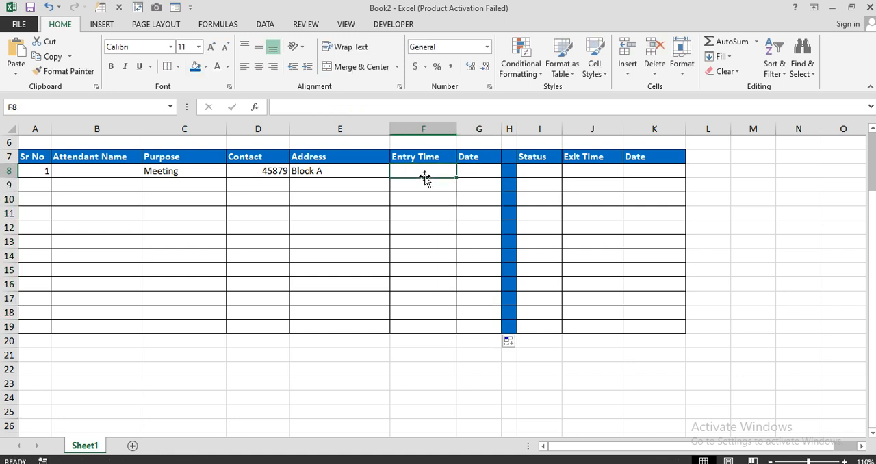
text(asdd)
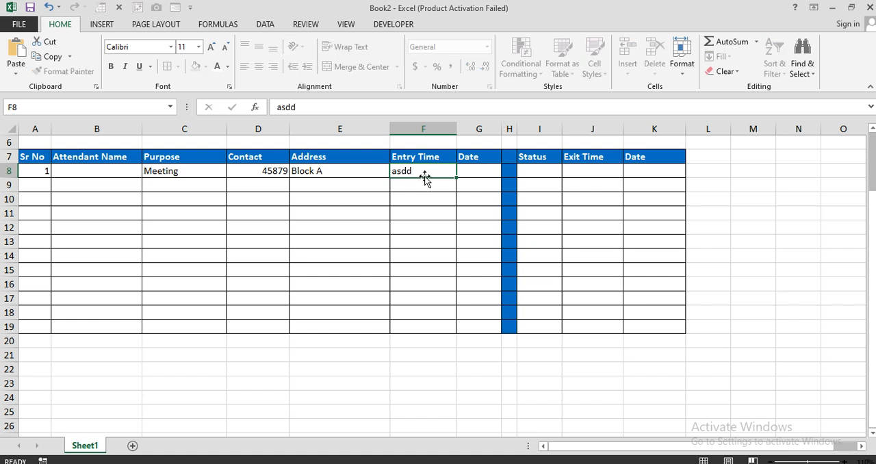
key(Return)
- Format the entry date cells G8:G19 as dates in the 14-Mar style
drag(471, 170, 472, 324)
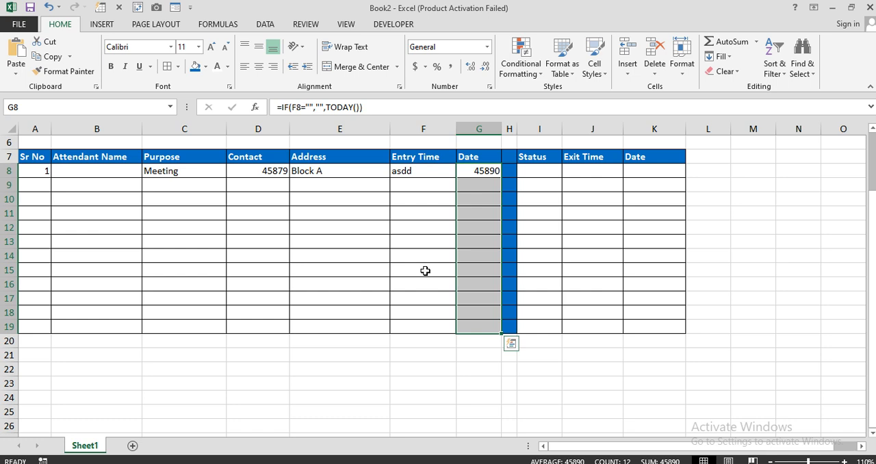
key(ctrl+1)
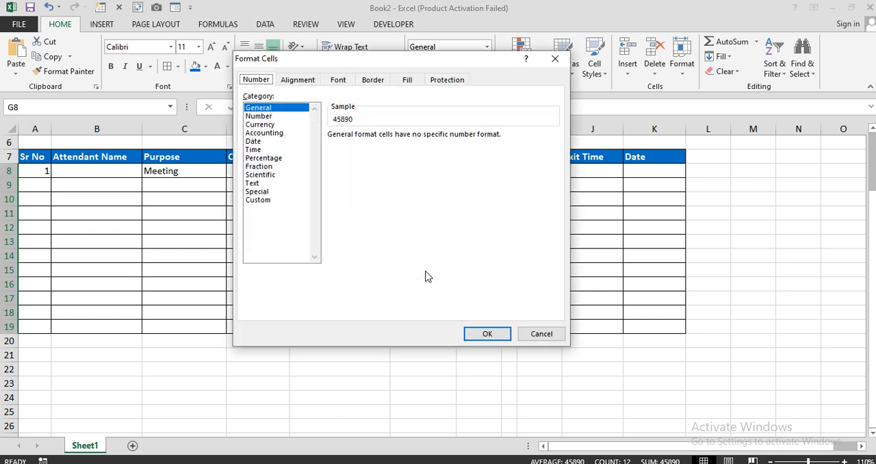
click(270, 141)
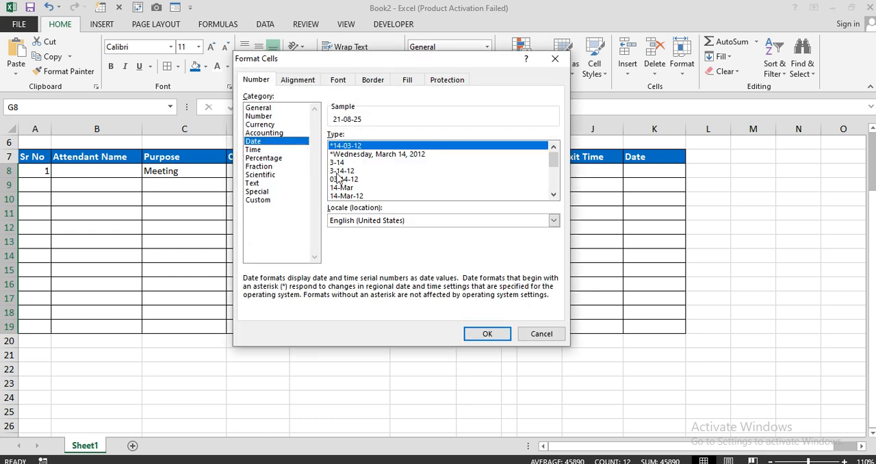
click(347, 189)
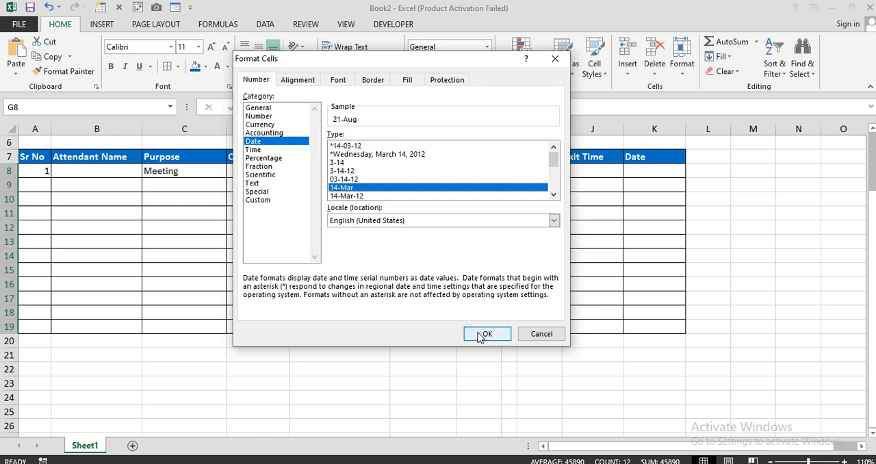
click(486, 333)
- Clear F8, retest the date formulas with dfd in F8 and dsfdf in F9, and clear both cells
click(426, 172)
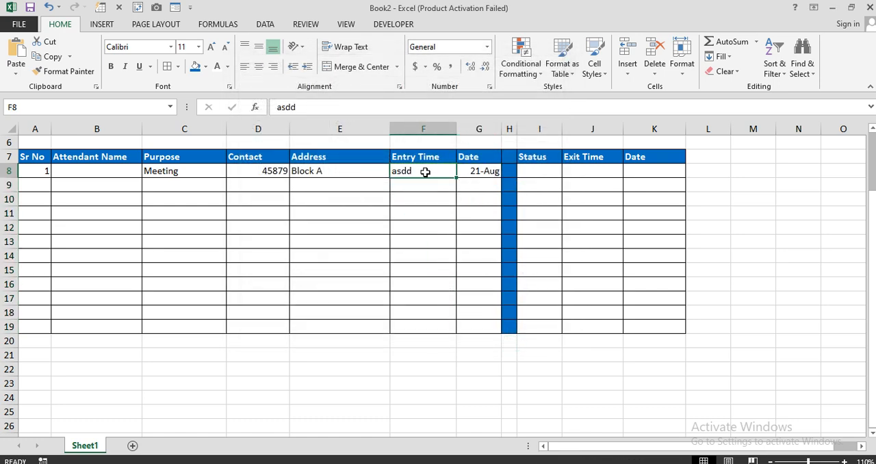
key(Delete)
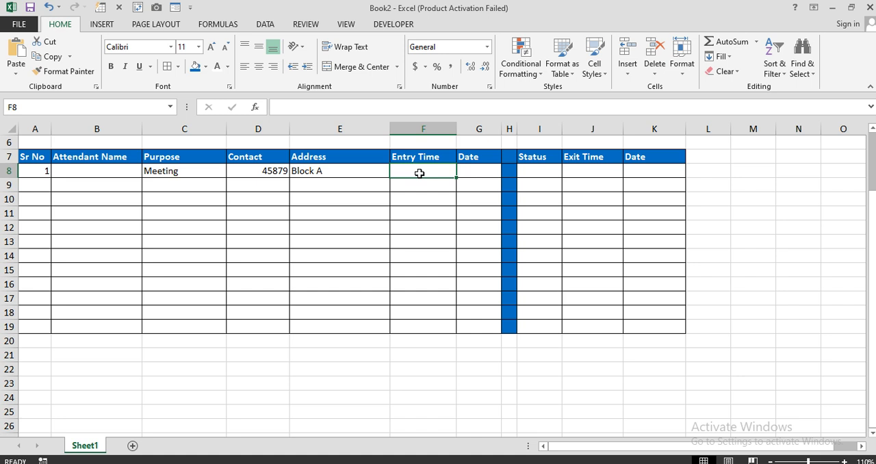
text(dfd)
key(Return)
text(dsfdf)
key(Return)
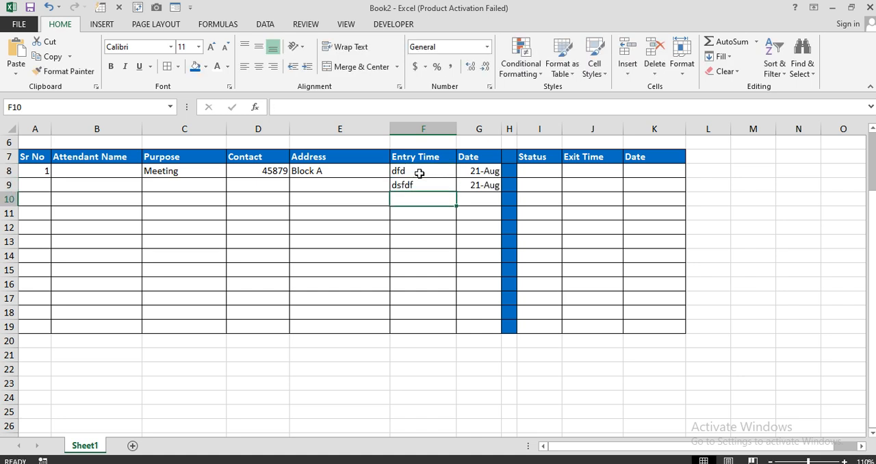
drag(427, 172, 425, 186)
key(Delete)
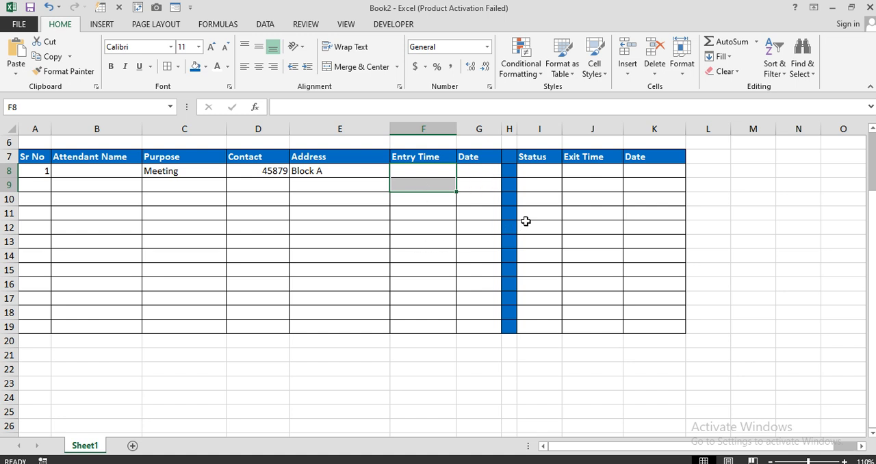
- Enter the formula =IF(J8="","",TODAY()) in K8 and copy it down to K19
click(638, 171)
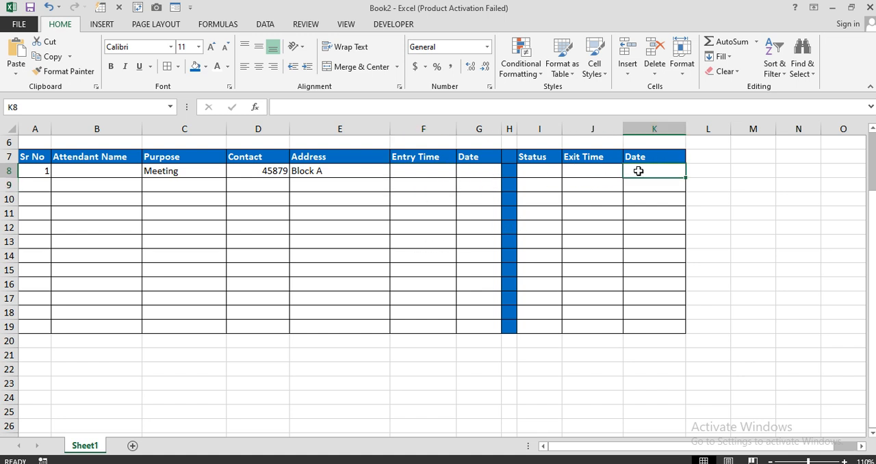
text(=)
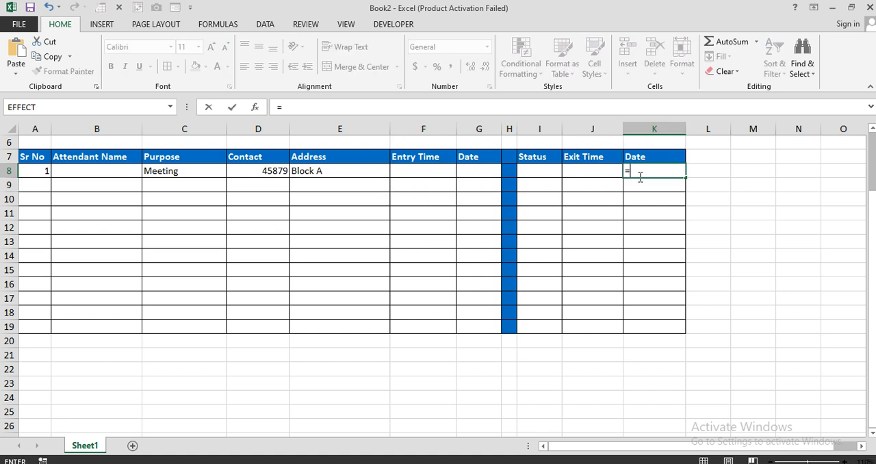
text(IF()
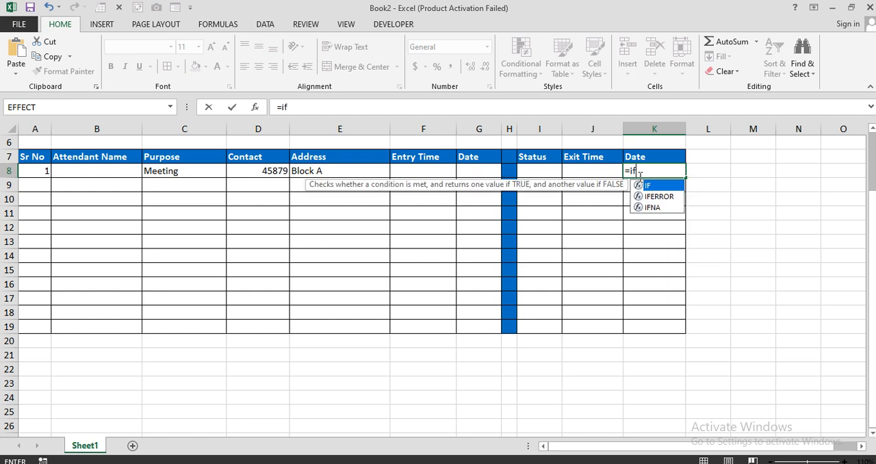
click(590, 172)
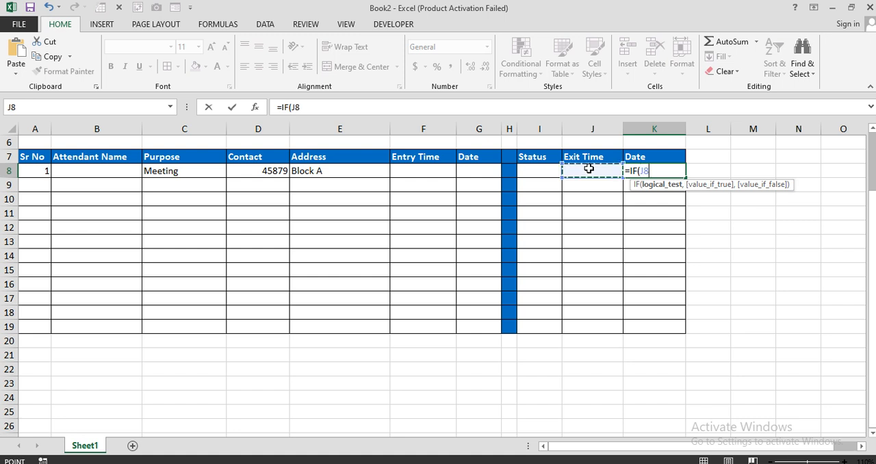
text(=)
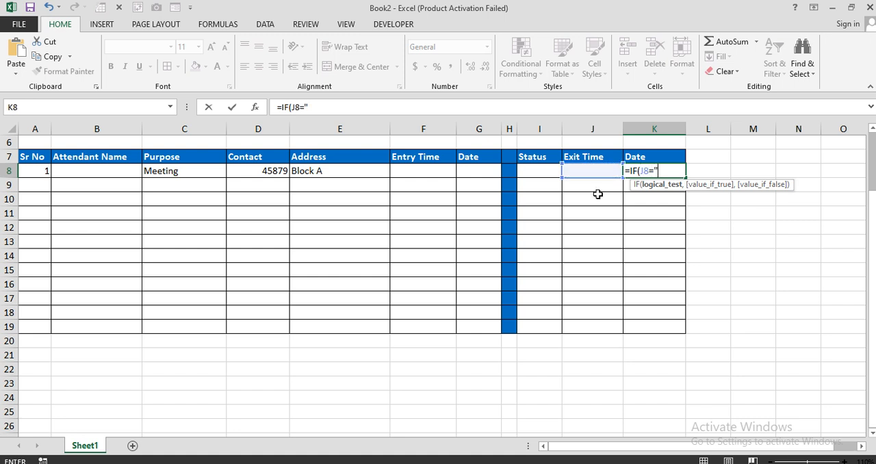
text("",)
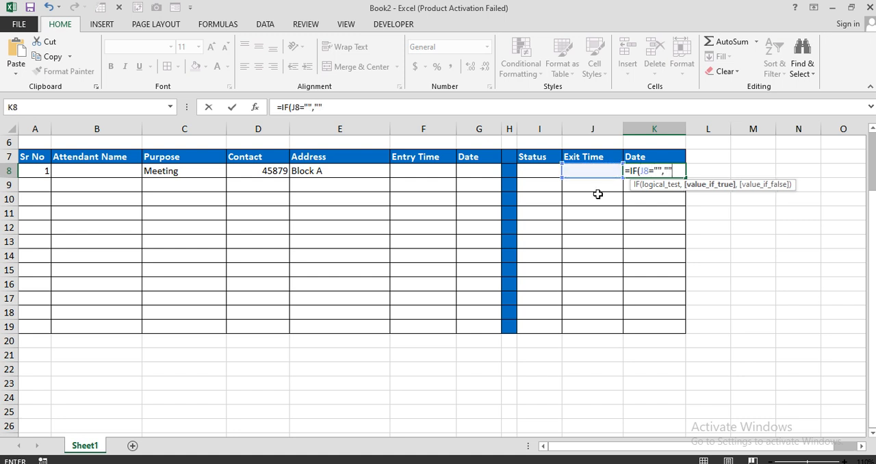
text("",)
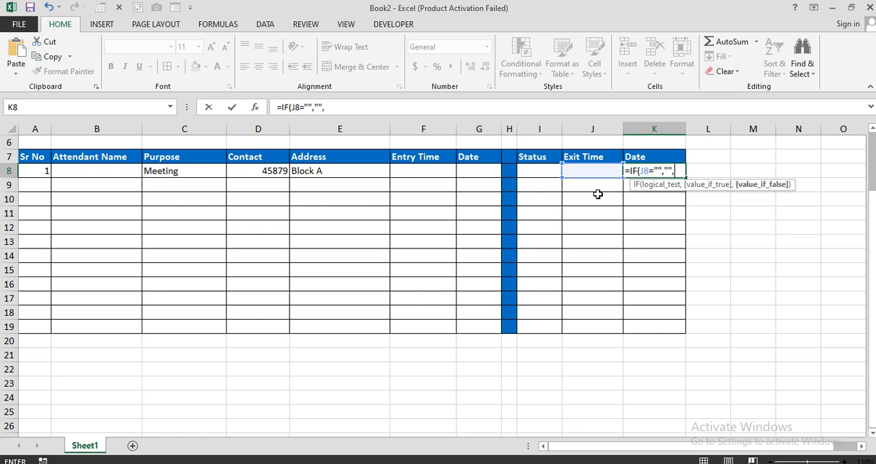
text(today)
key(Tab)
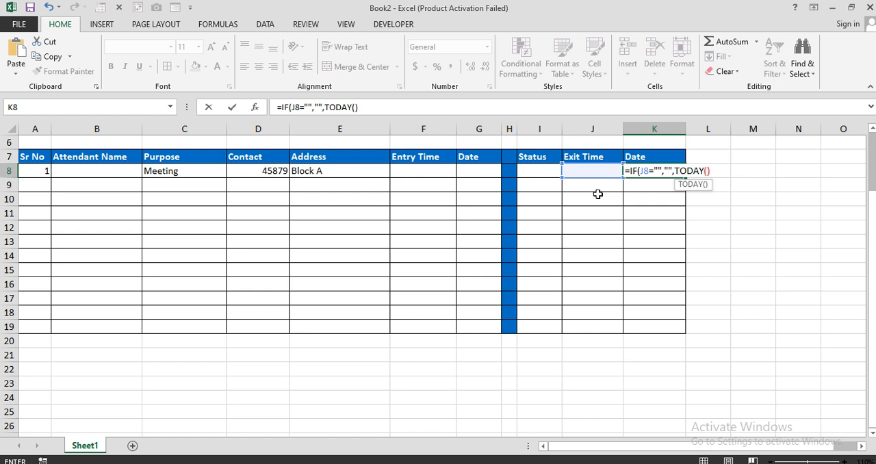
text()))
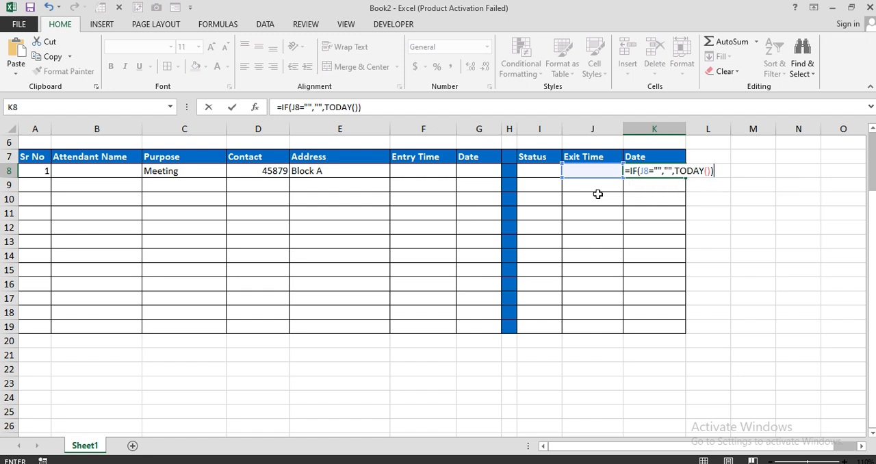
key(Return)
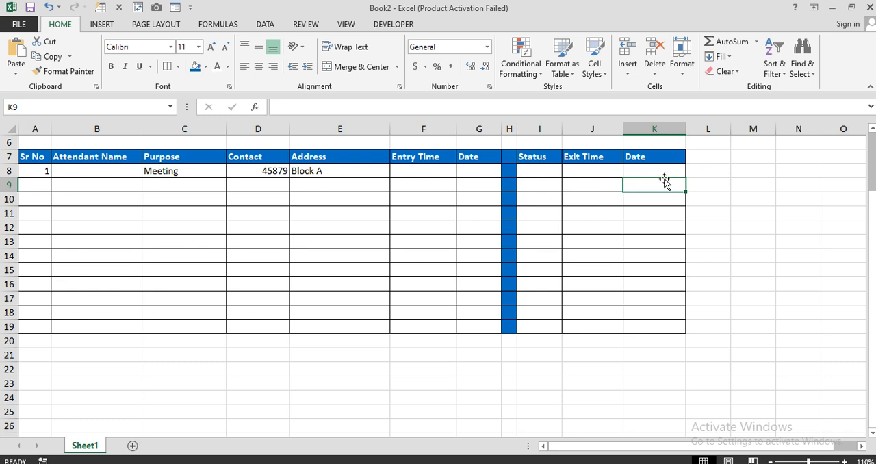
click(668, 171)
drag(685, 177, 681, 334)
- Format the exit date cells K8:K19 as dates in the 14-Mar style
key(ctrl+1)
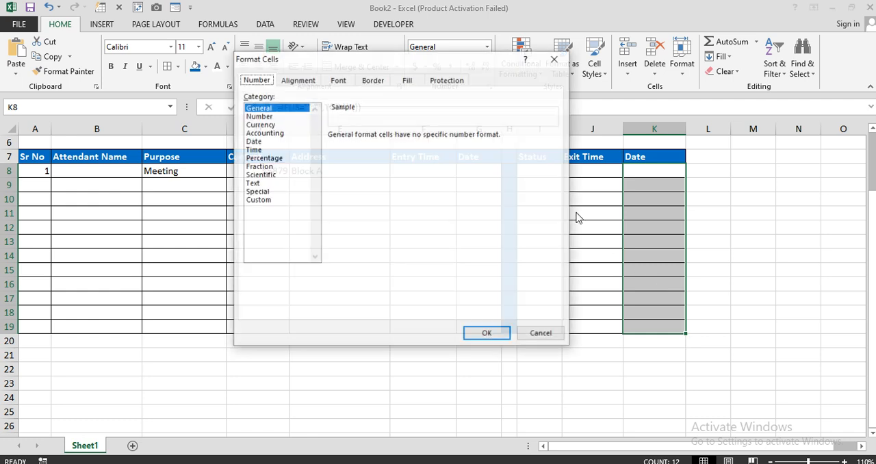
click(274, 149)
click(254, 141)
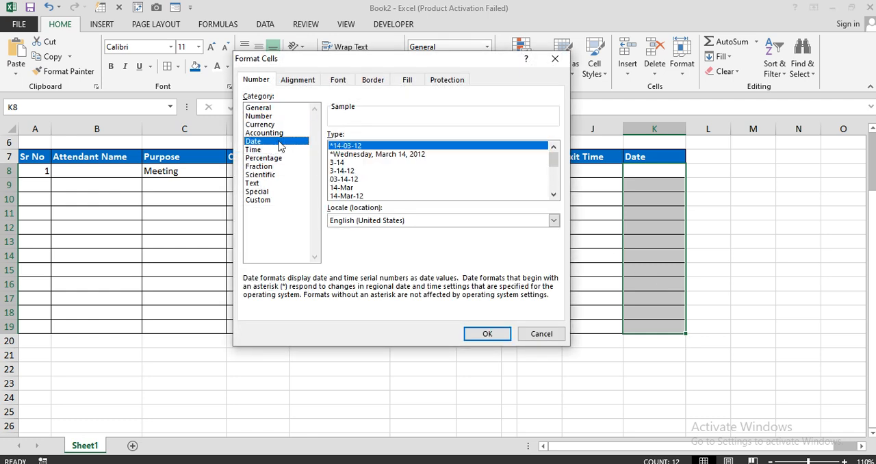
click(345, 186)
click(487, 334)
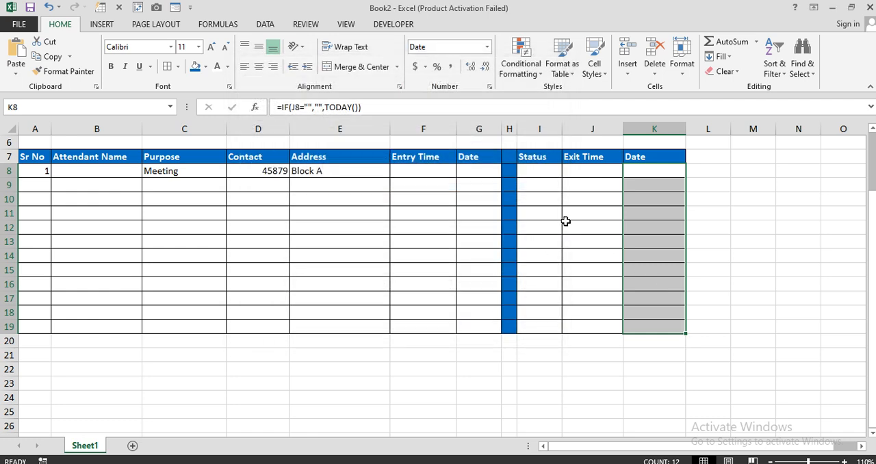
- Test the exit date formulas with sdffd, sdfds and sdf in J8:J10, and clear those exit time cells
click(588, 174)
text(sdffd)
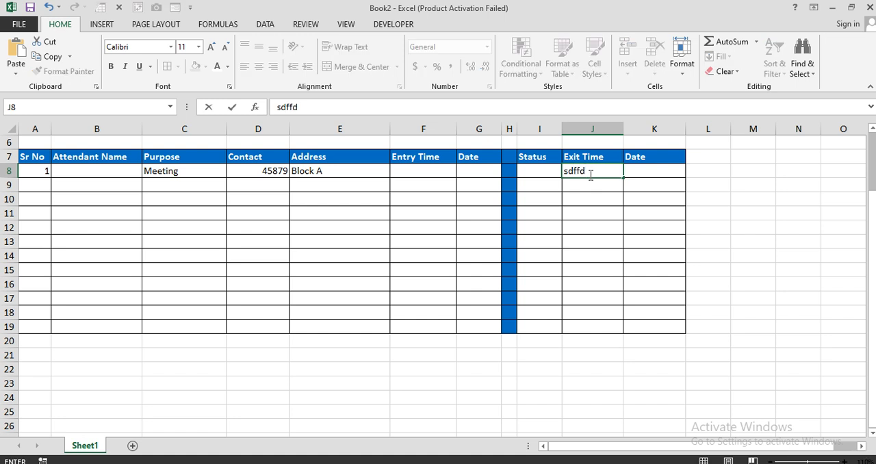
key(Return)
text(sdfds)
key(Return)
text(sdf)
key(Return)
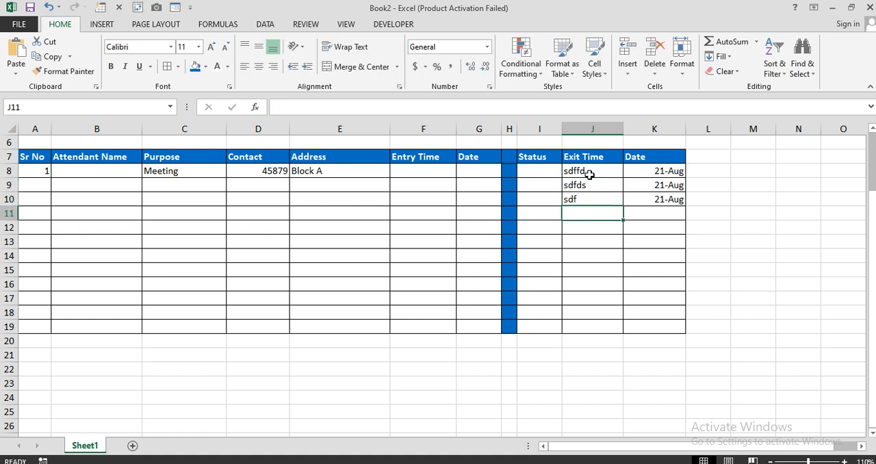
drag(589, 174, 588, 217)
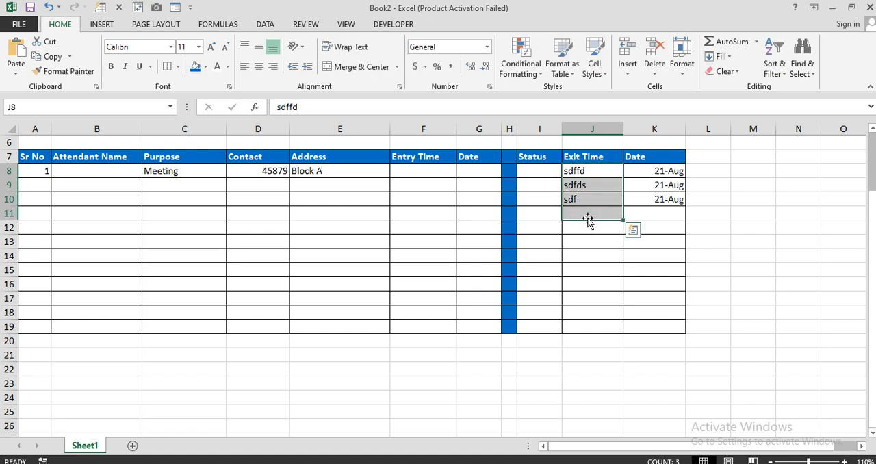
key(Delete)
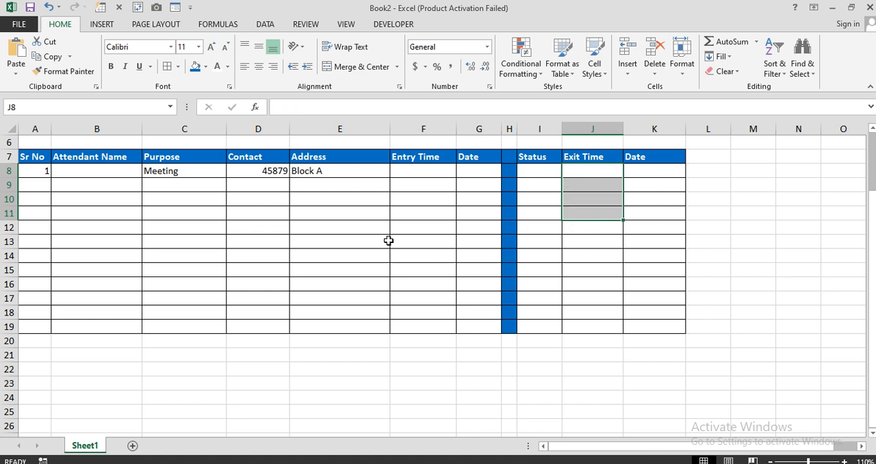
drag(470, 173, 482, 329)
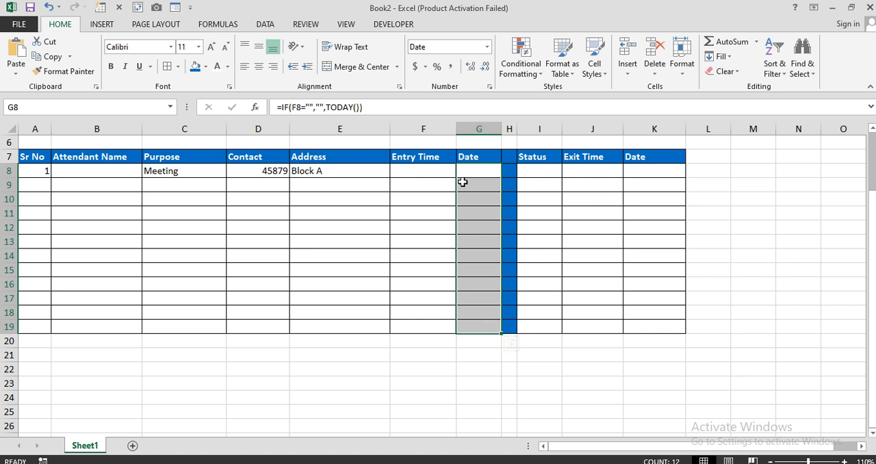
click(429, 173)
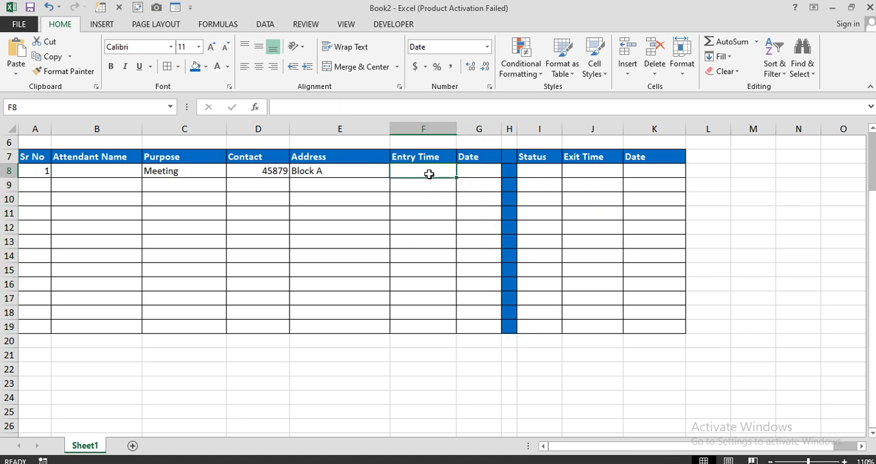
drag(429, 174, 490, 170)
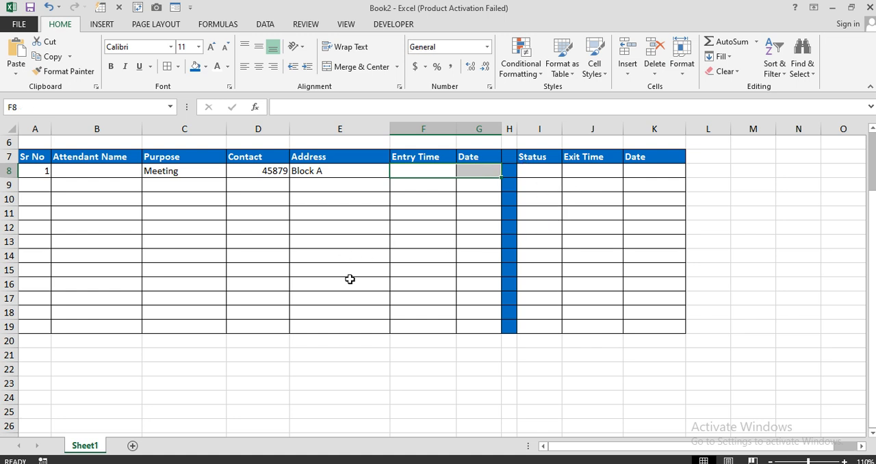
click(374, 463)
click(87, 170)
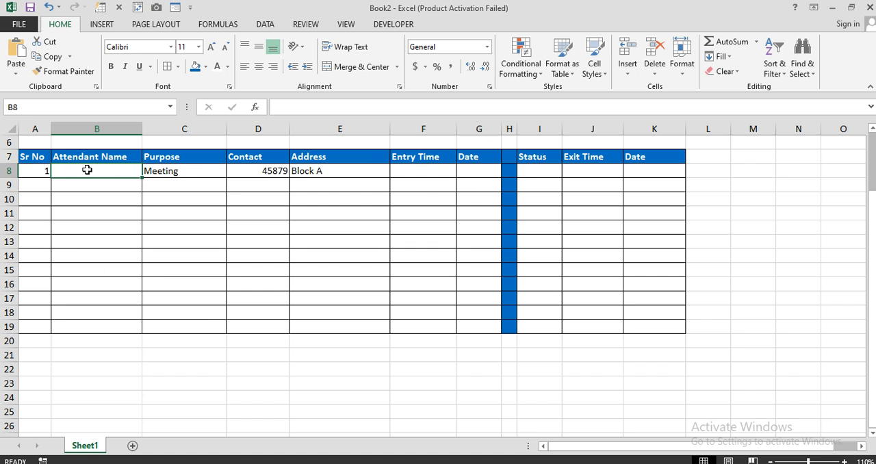
drag(87, 170, 90, 331)
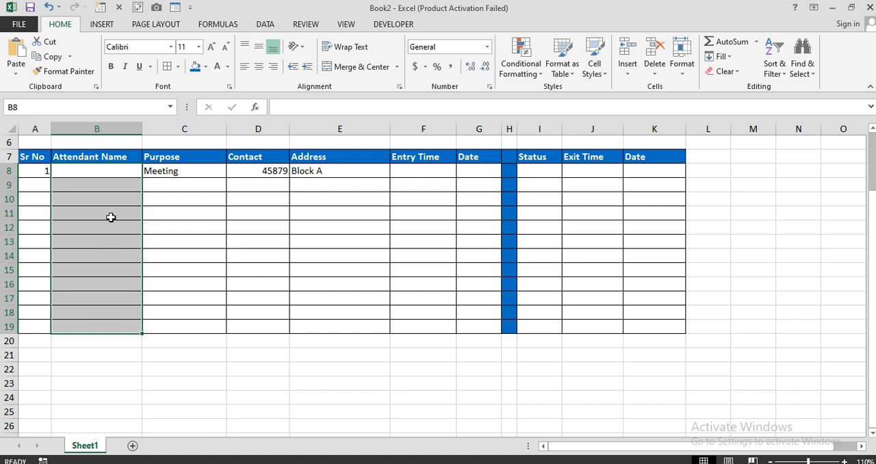
click(256, 367)
- Switch to Gemini in the browser and start the prompt with "Excel main sheet1 main cell no B8:B19 main jo likhe to"
click(419, 463)
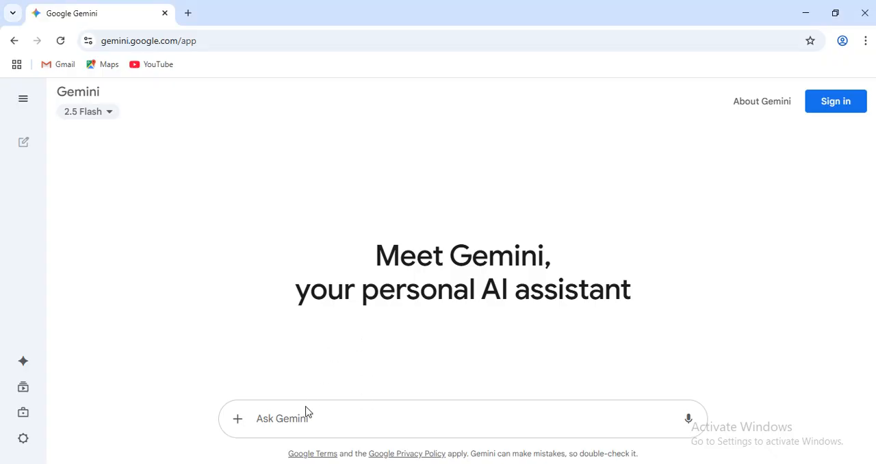
text(Excel )
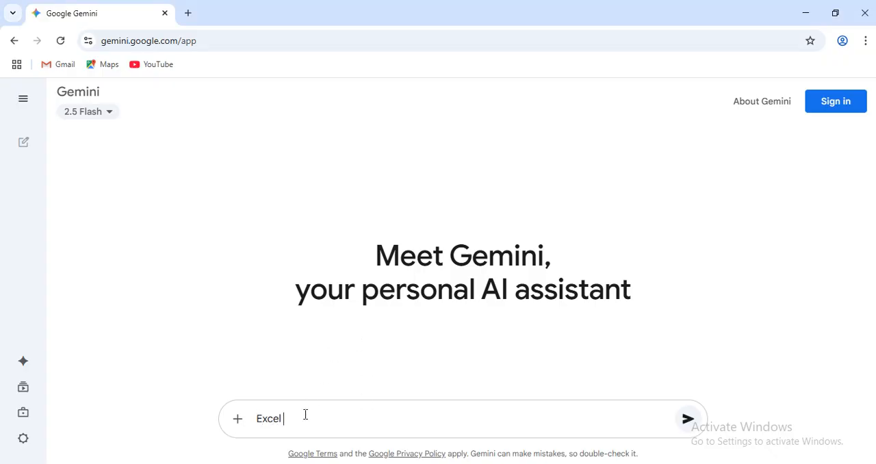
text(main sheet1 main cell no )
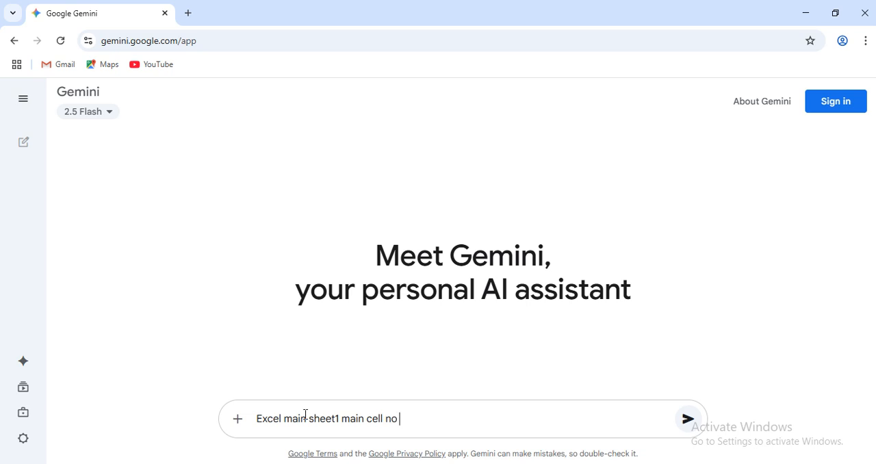
text(B8:B19 main jo likhe to)
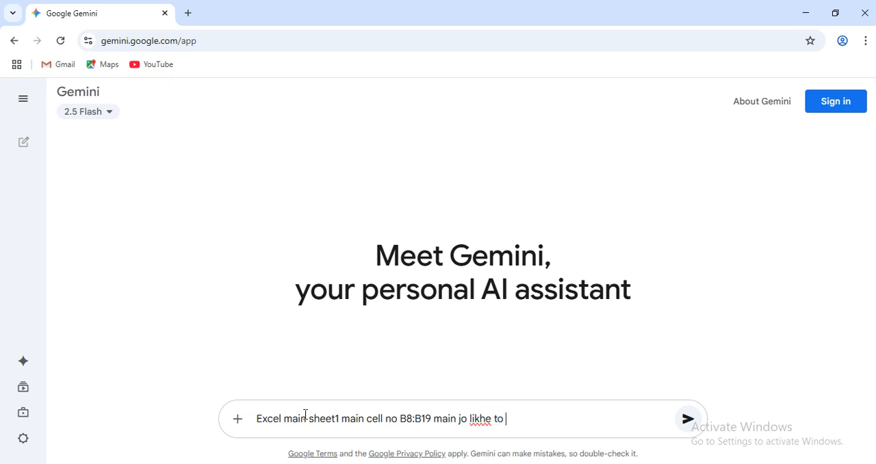
- Check the entry time range in the Excel sheet and continue the Gemini prompt with "F9:F19 main entry time ajay"
key(alt+Tab)
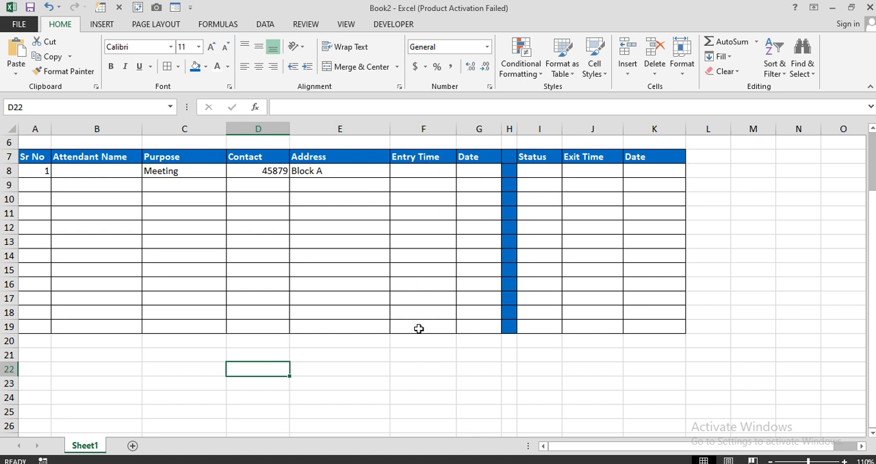
key(alt+Tab)
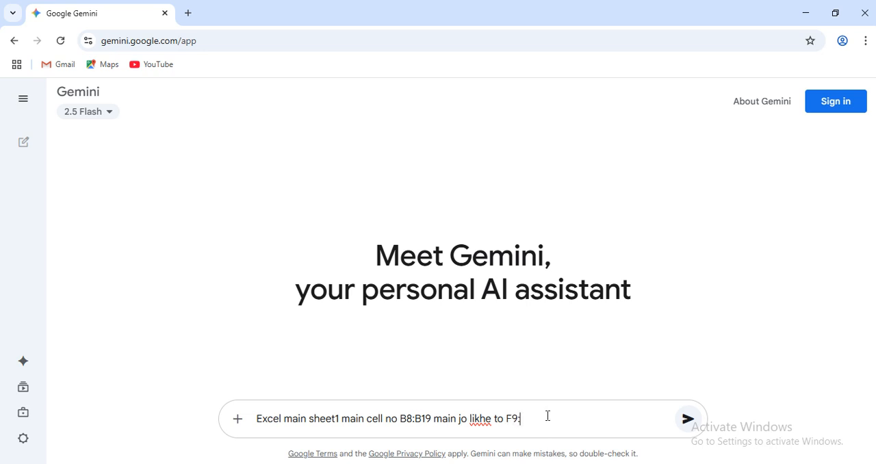
text(19 main entry time ajay)
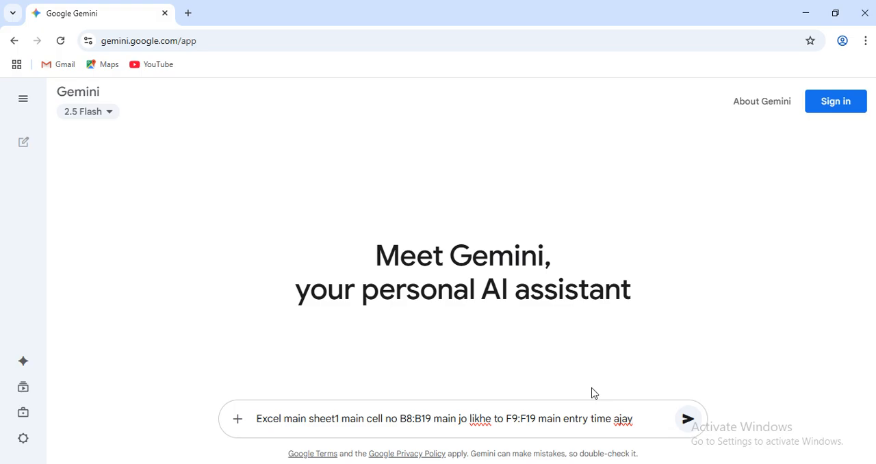
- Check the status range in the Excel sheet and extend the Gemini prompt with "aur cell no I8:I19 main jo likhe to"
key(alt+Tab)
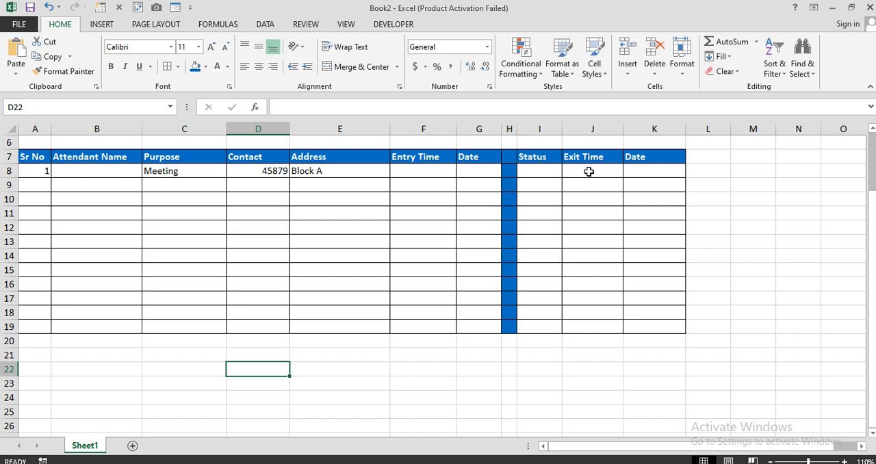
key(alt+Tab)
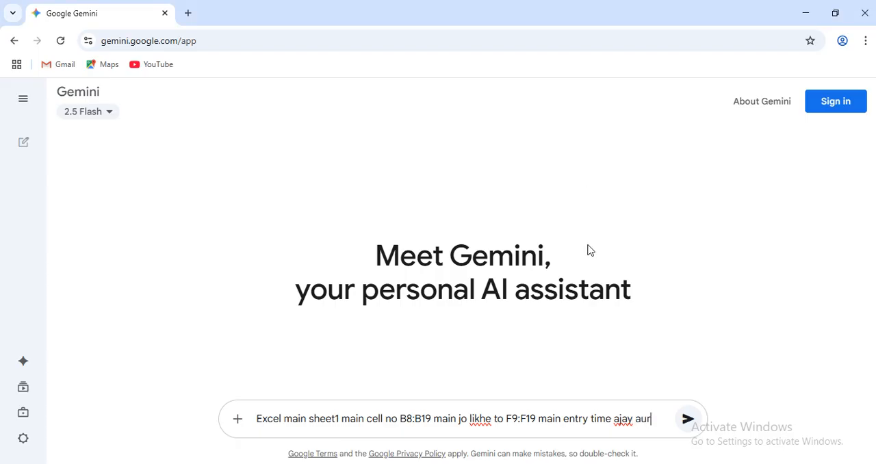
drag(633, 418, 360, 417)
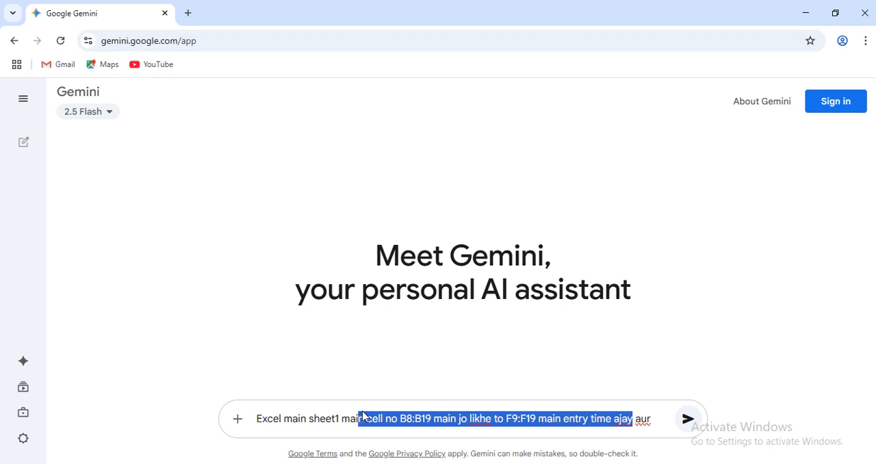
click(652, 418)
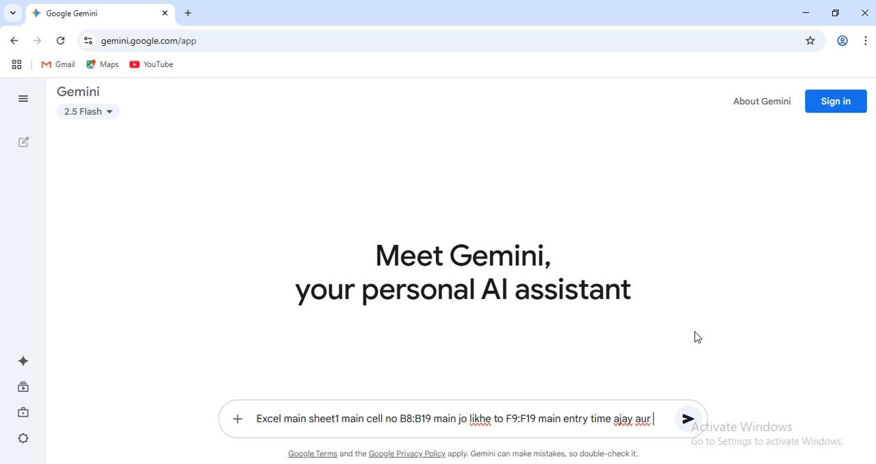
text(cell no)
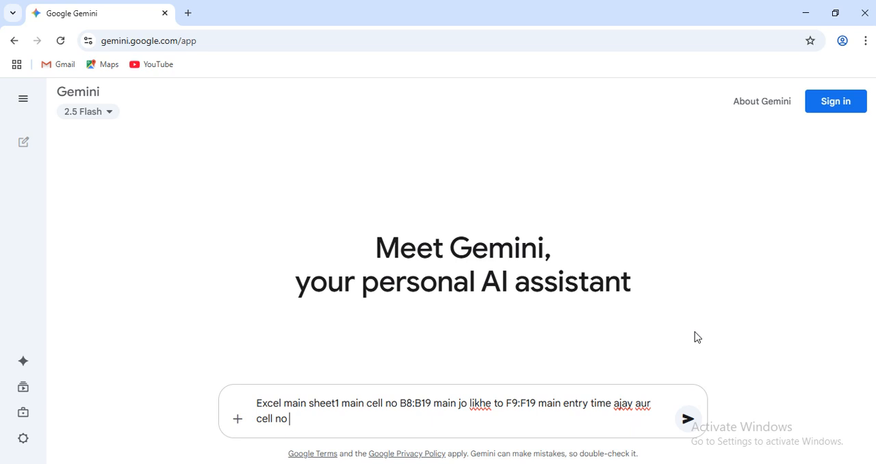
key(alt+Tab)
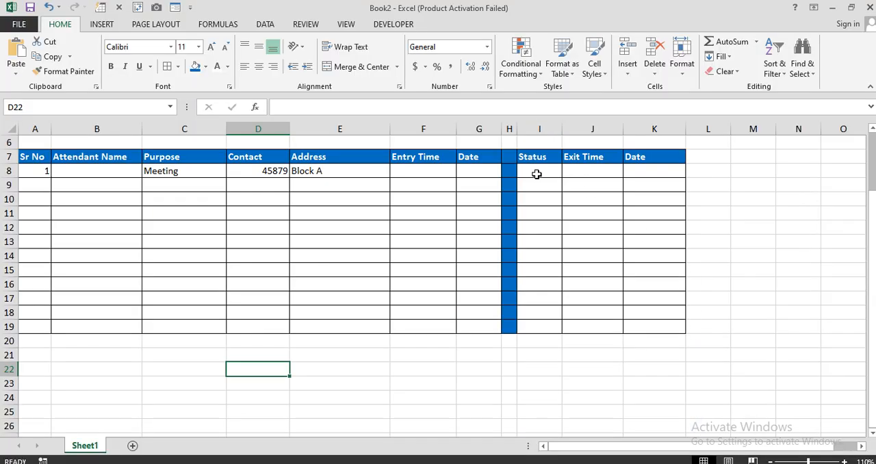
drag(535, 171, 535, 325)
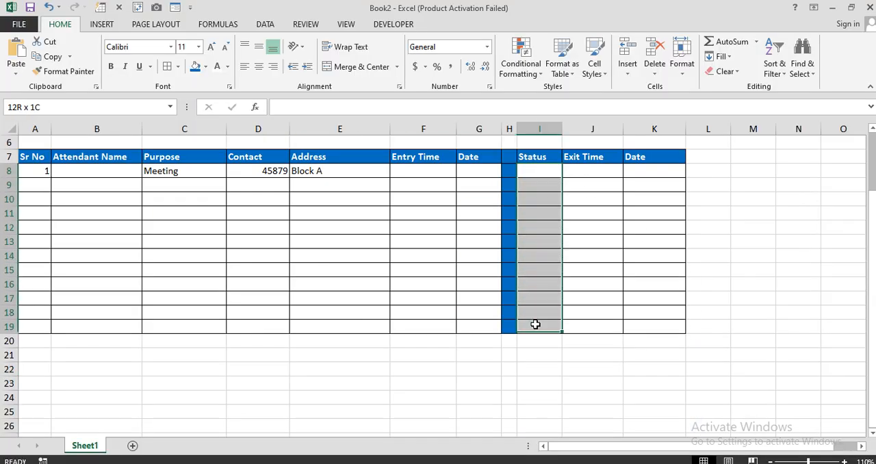
key(alt+Tab)
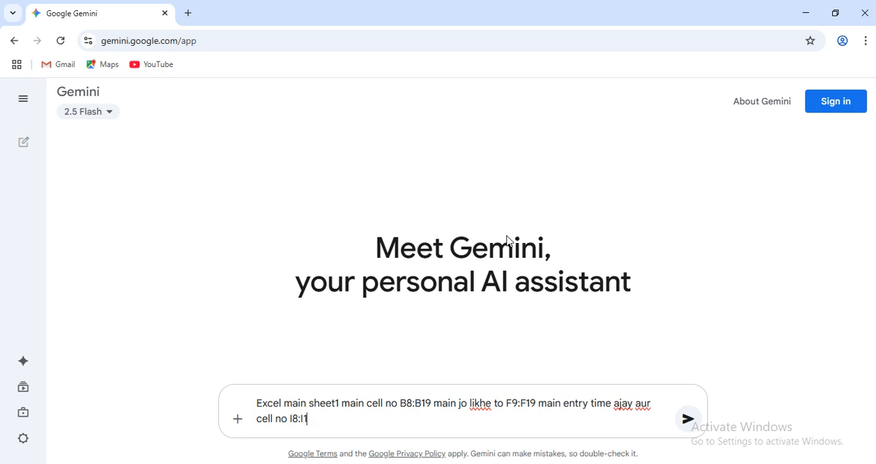
text(main jo )
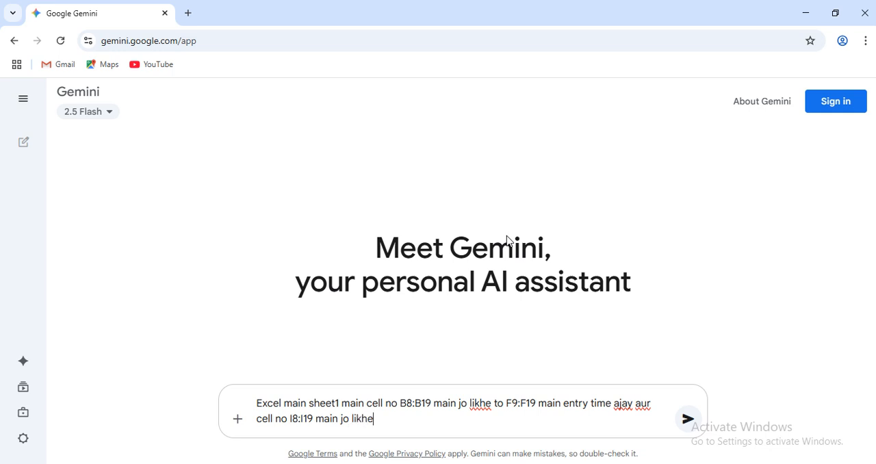
text(likhe to)
- Check the exit time range in Excel and complete the Gemini prompt with "J8:J19 main exit time ajay formula batao ya koi idea"
key(alt+Tab)
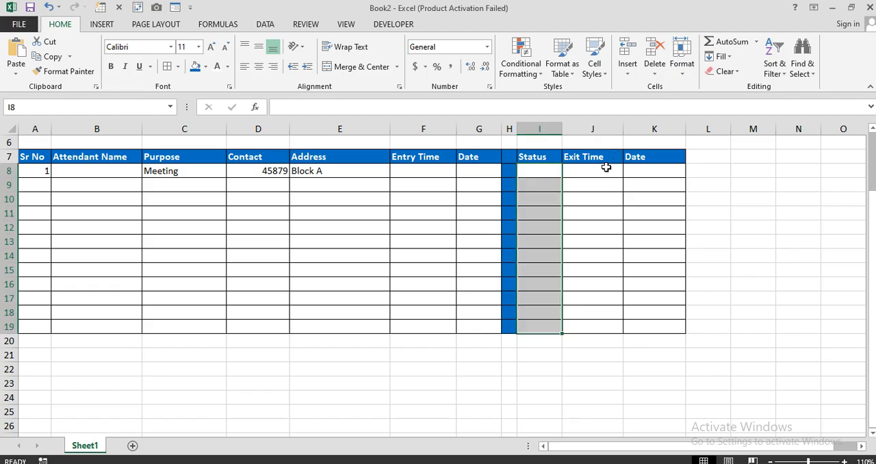
drag(604, 176, 601, 327)
key(alt+Tab)
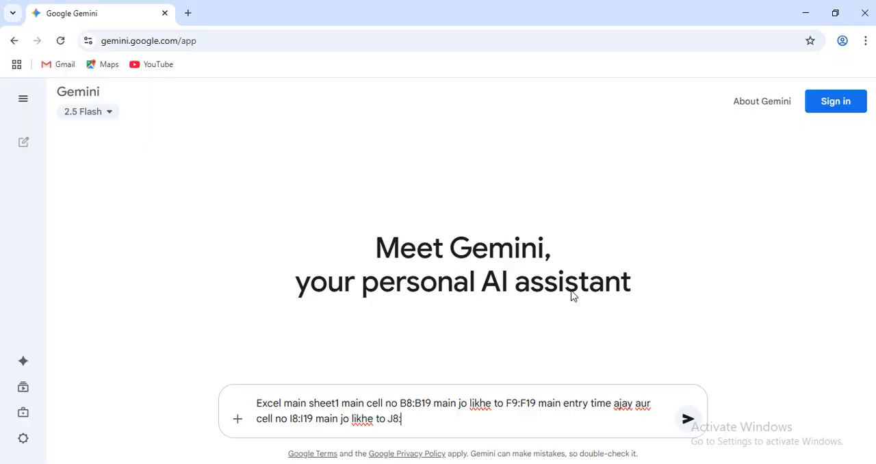
text(J8:J19 main exit time)
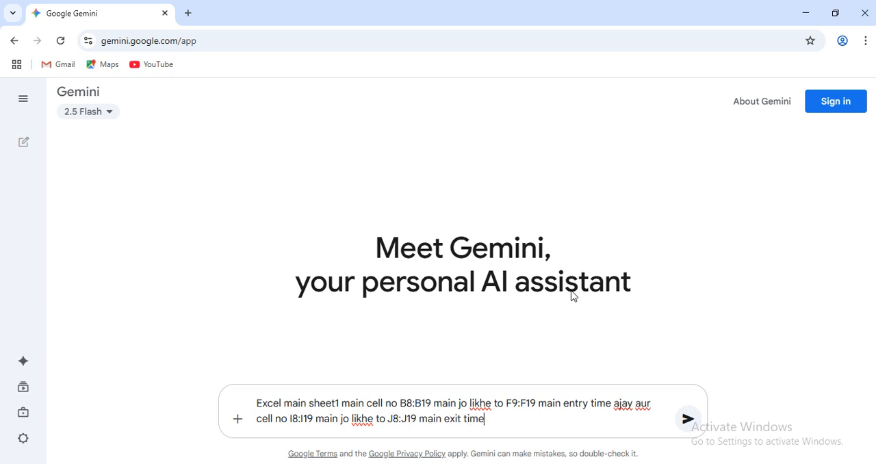
text( ajay formula )
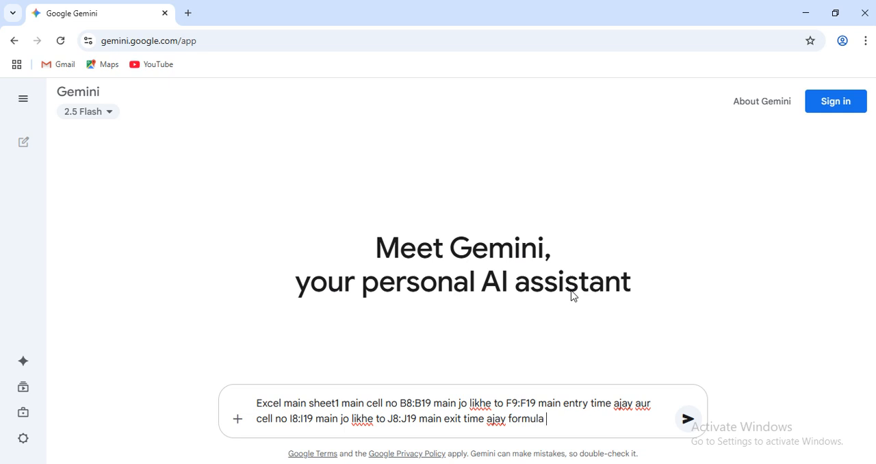
text(batao ya koi idea)
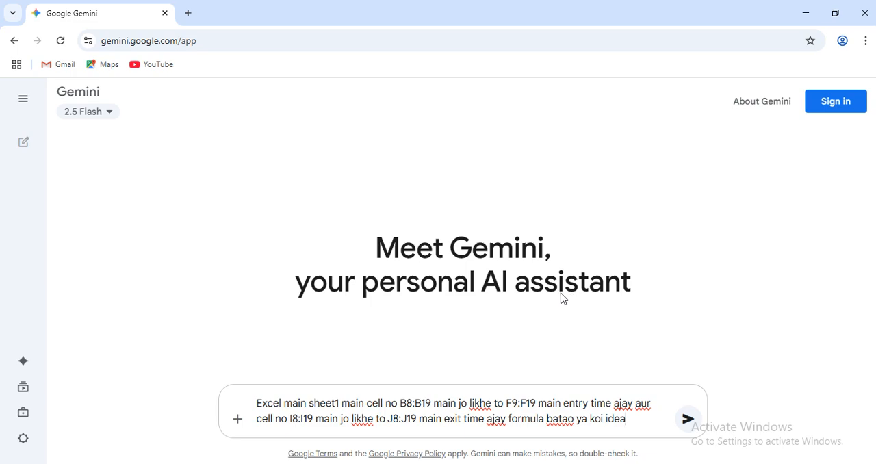
- Compare the finished prompt with the Excel sheet once more and submit it to Gemini
key(alt+Tab)
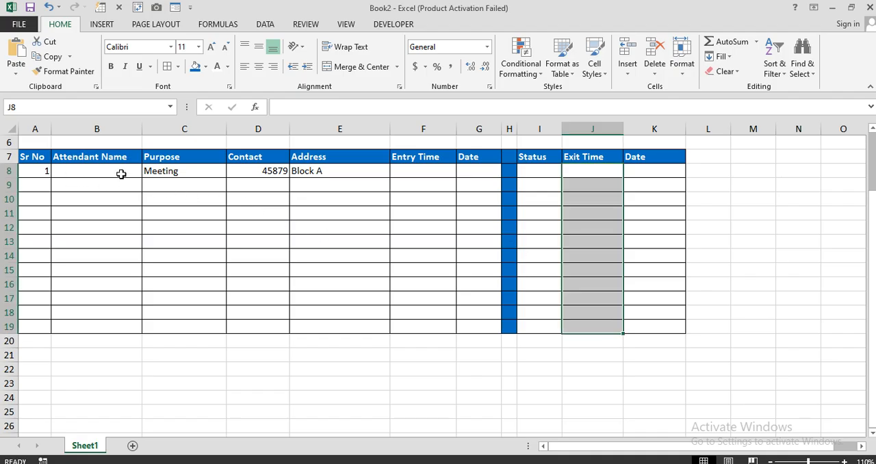
key(alt+Tab)
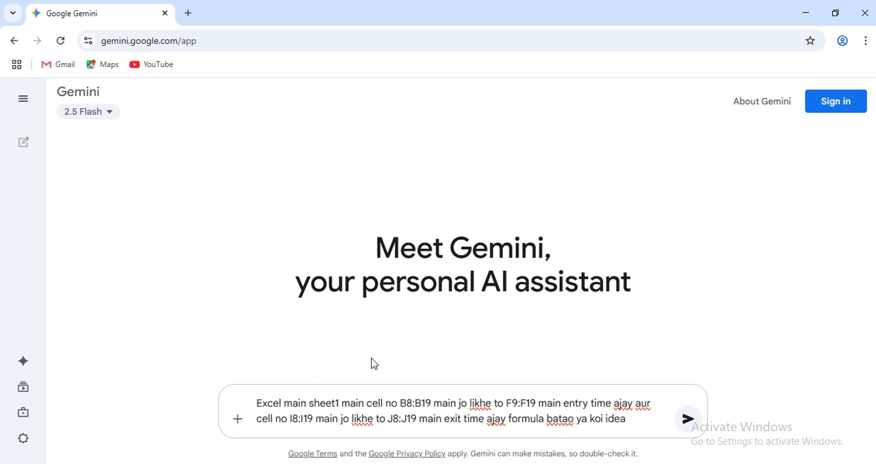
key(alt+Tab)
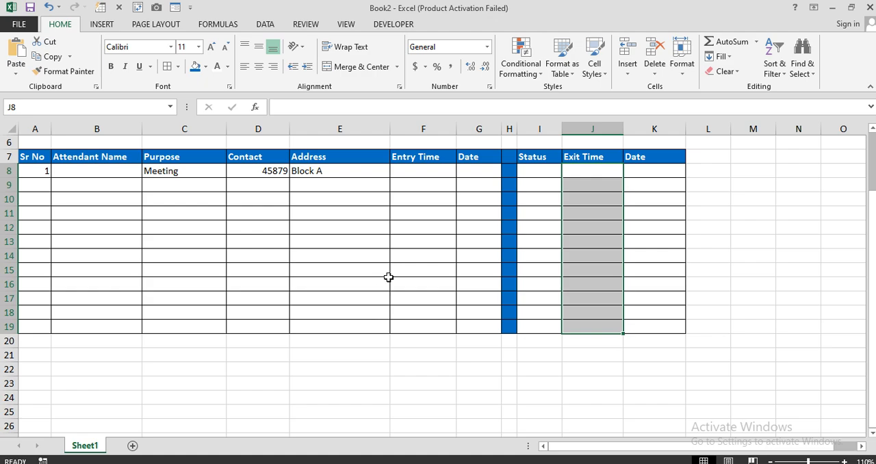
key(alt+Tab)
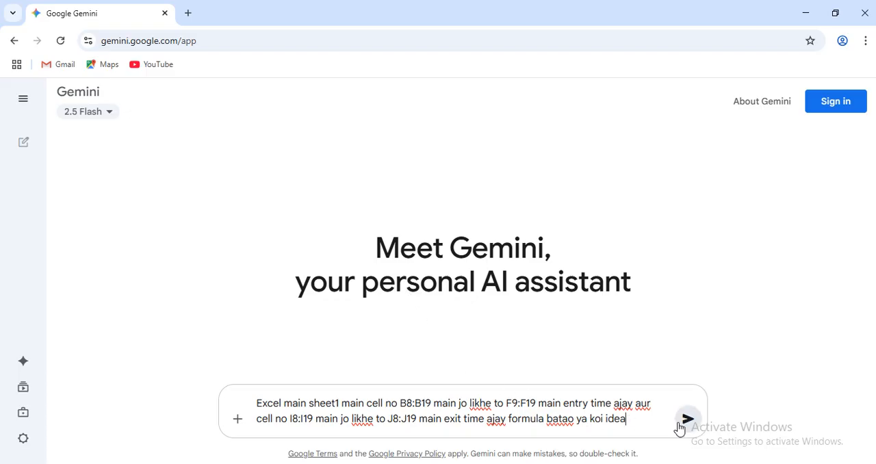
click(688, 420)
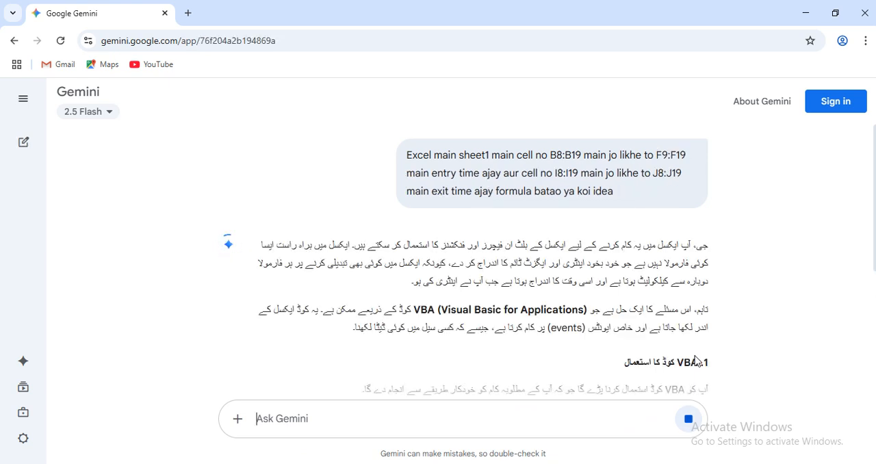
- Read Gemini's instructions for enabling the Developer tab and adding the VBA code to Sheet1
scroll(675, 305, down, 3)
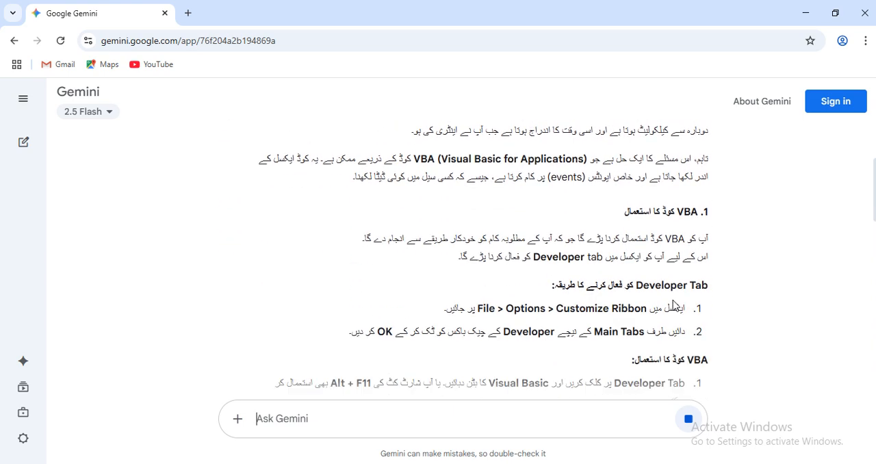
scroll(703, 291, down, 4)
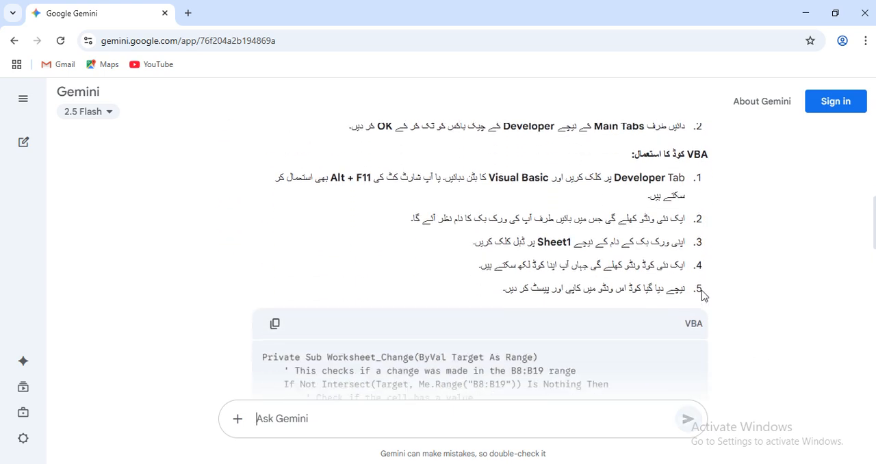
scroll(702, 291, up, 1)
scroll(702, 295, up, 4)
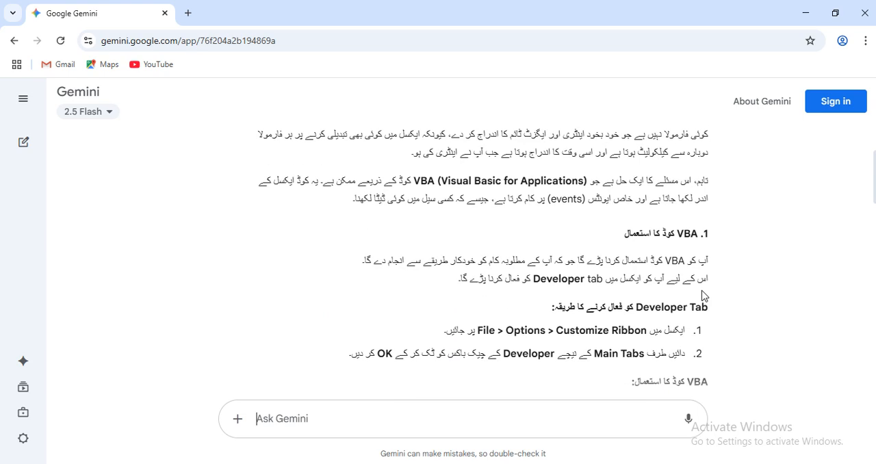
scroll(703, 295, down, 6)
scroll(703, 295, down, 5)
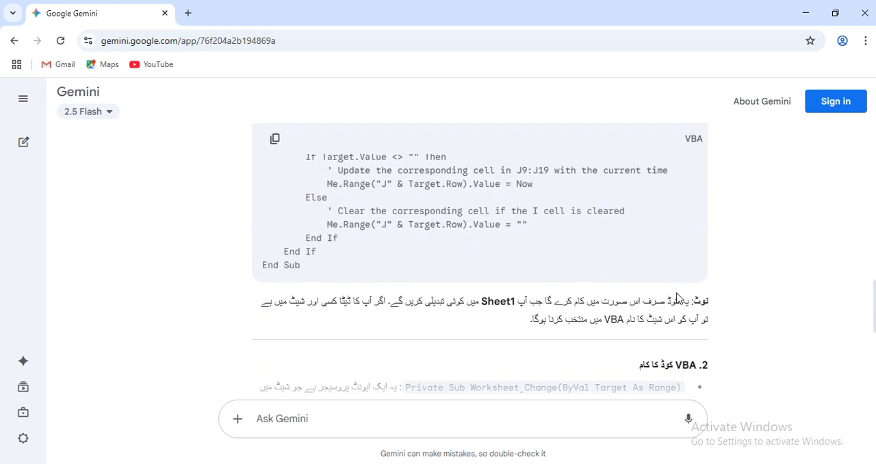
scroll(685, 296, up, 3)
scroll(673, 297, up, 15)
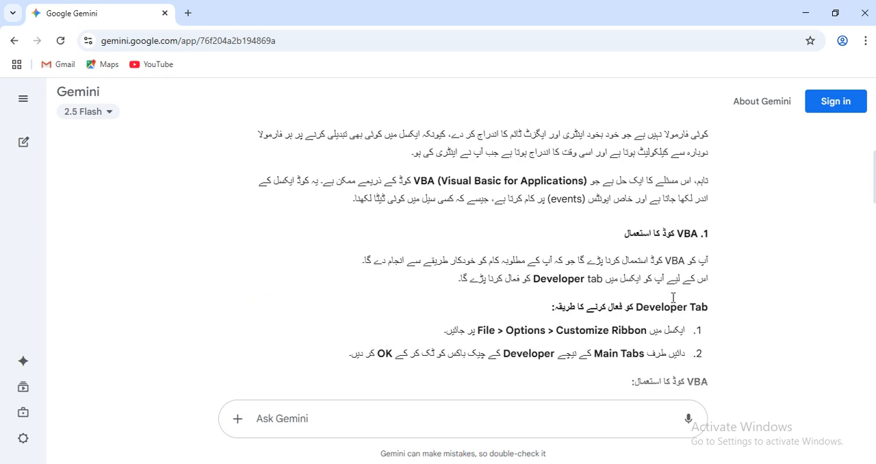
scroll(675, 303, down, 1)
scroll(673, 302, down, 1)
scroll(678, 293, down, 1)
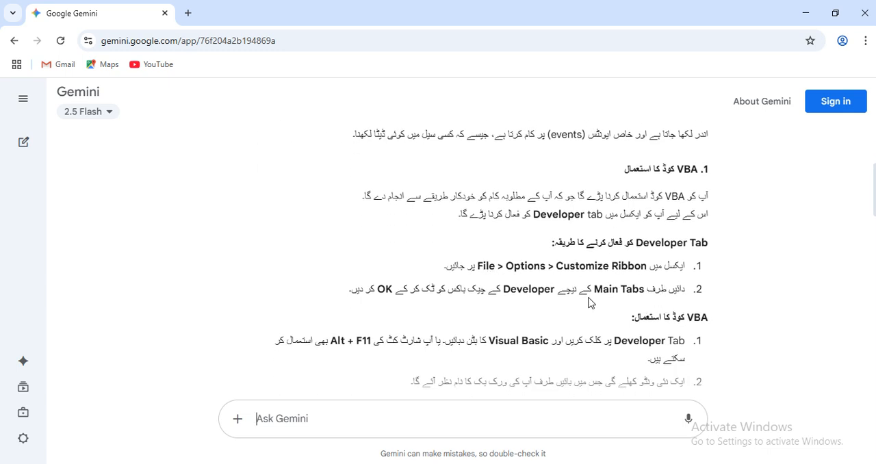
scroll(683, 311, down, 1)
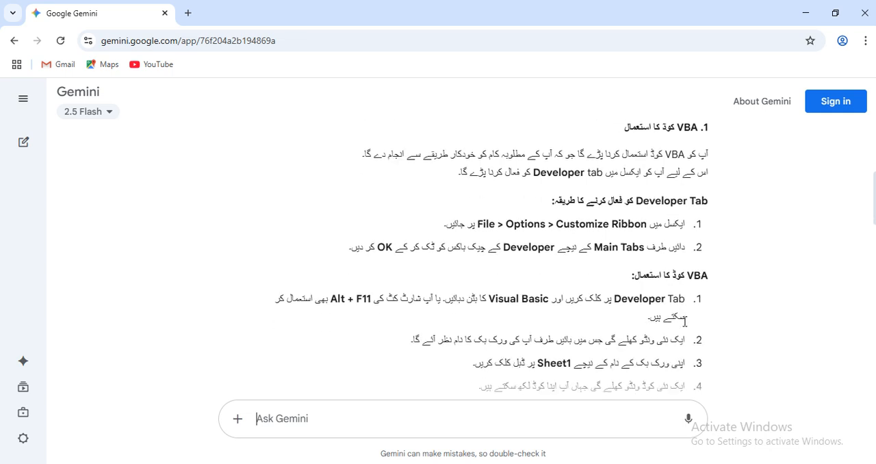
scroll(683, 322, down, 1)
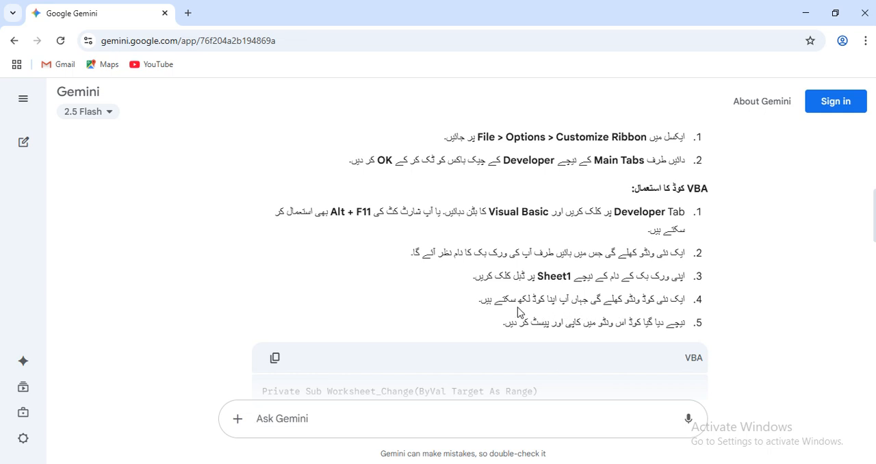
- Check the copy-and-paste instruction in Gemini's answer and copy the Worksheet_Change VBA code below it
drag(684, 323, 498, 322)
scroll(498, 319, down, 3)
click(777, 224)
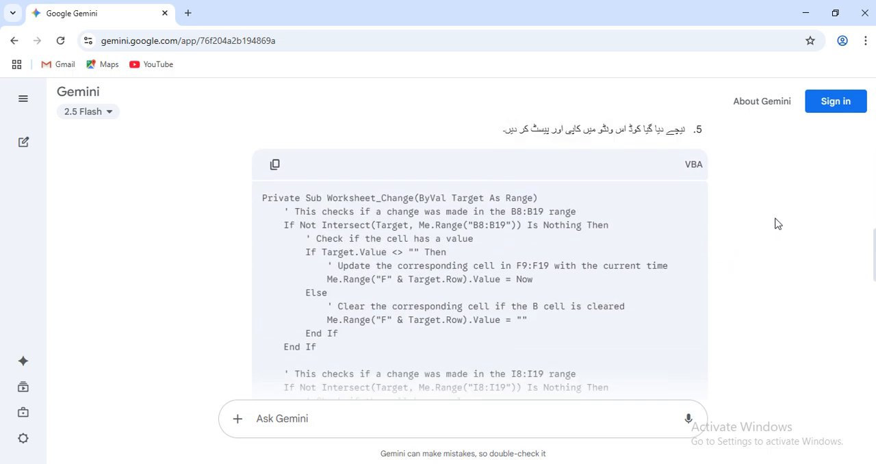
click(276, 167)
- Switch to Excel, paste the copied code into Sheet1's code module in the Visual Basic editor, and close the editor
key(alt+Tab)
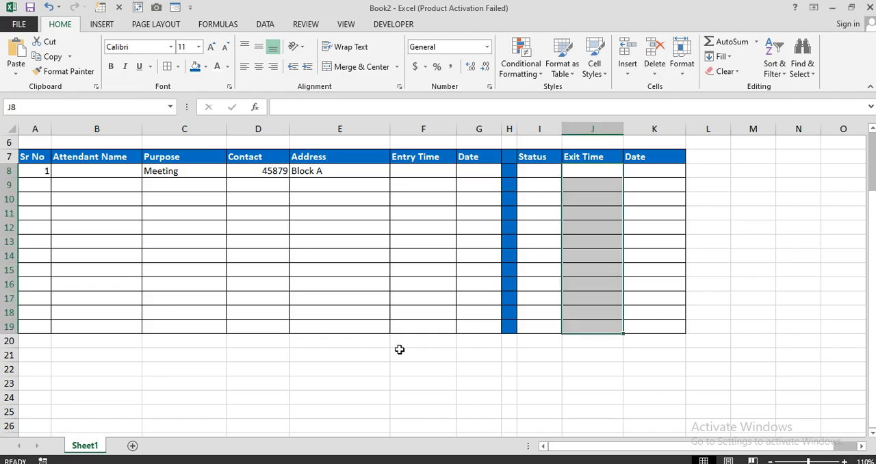
click(359, 373)
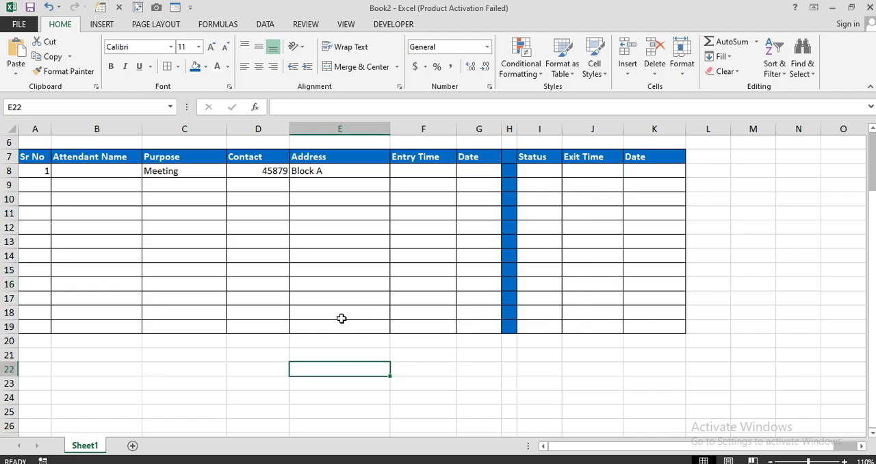
key(alt+F11)
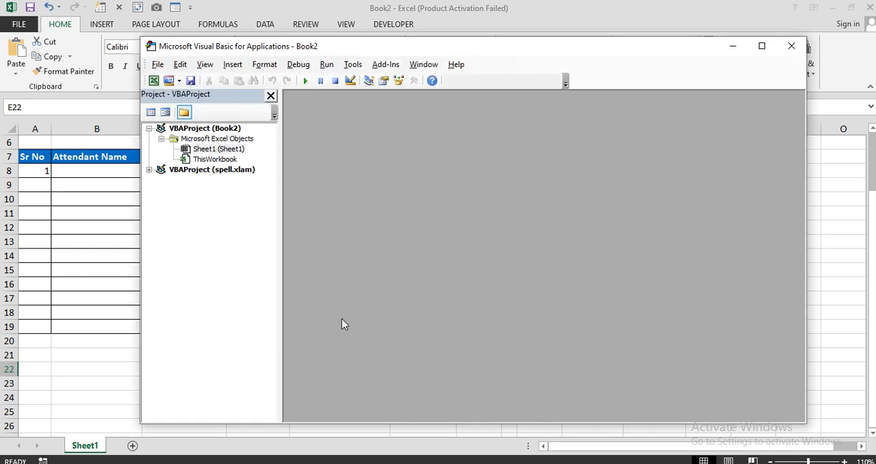
click(219, 149)
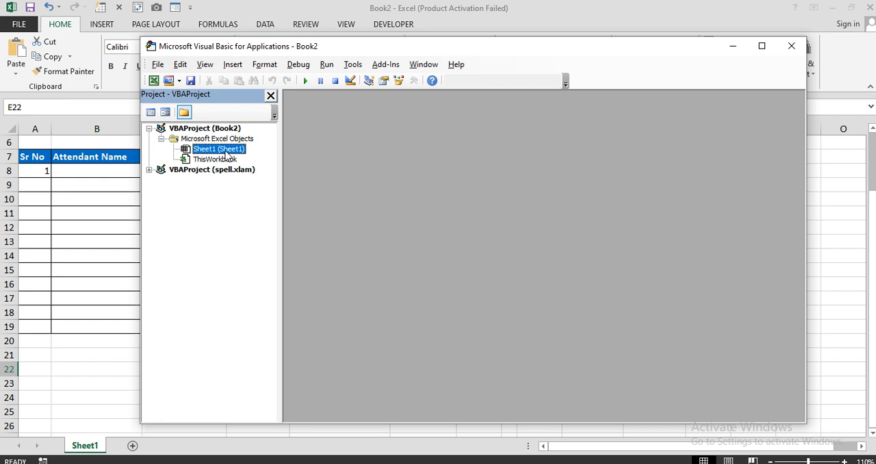
double_click(226, 151)
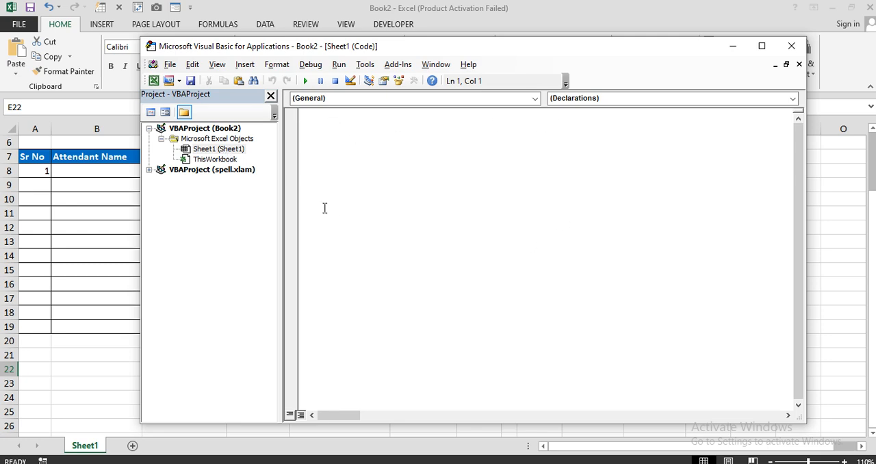
key(ctrl+v)
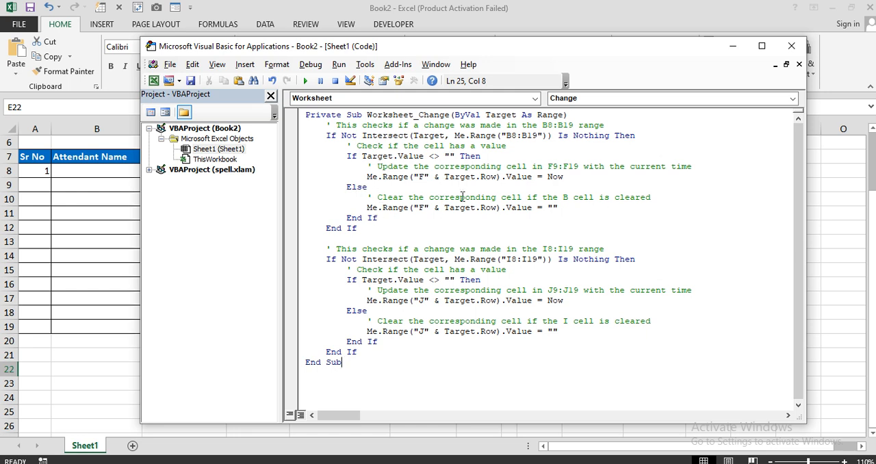
click(792, 47)
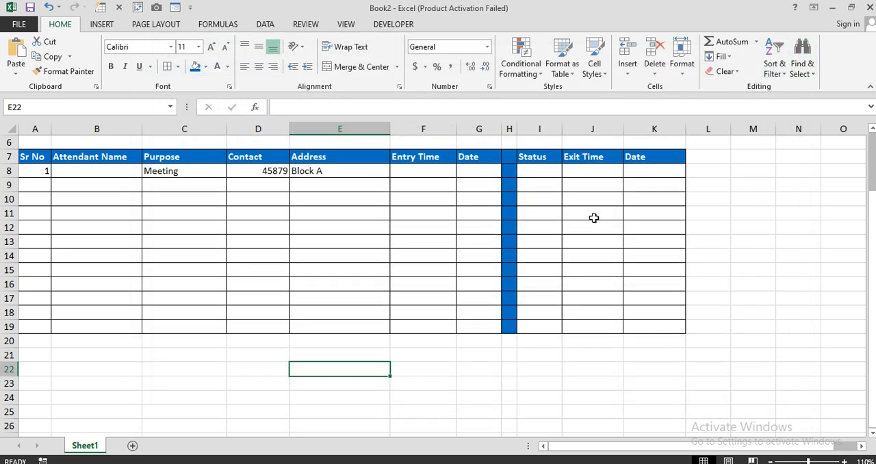
- Enter an attendant's name in B8 to test the automatic entry time
click(123, 172)
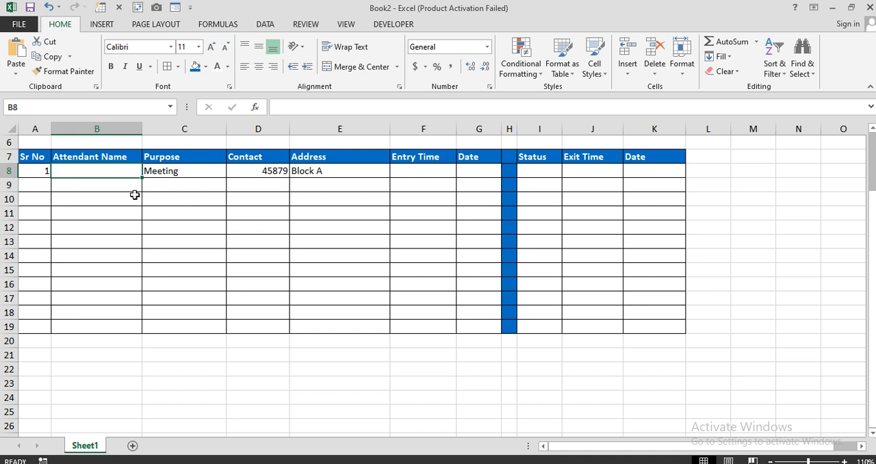
text(Hammad)
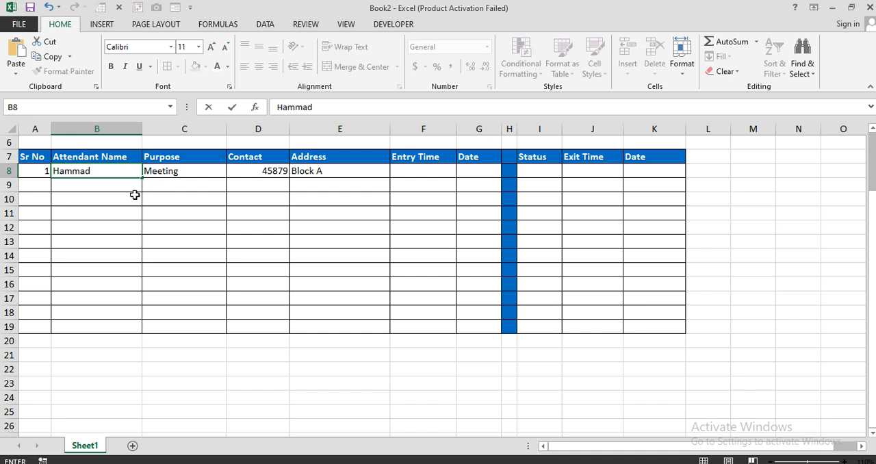
key(Return)
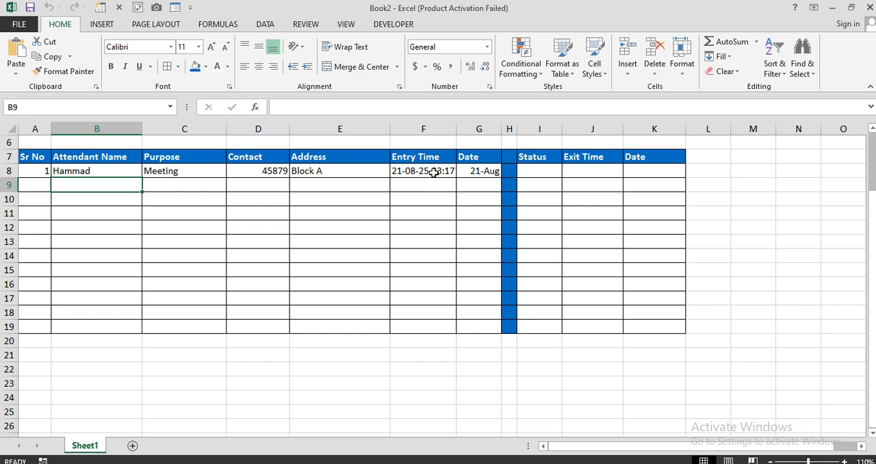
- Format the entry time cells F8:F19 and exit time cells J8:J19 as Time with the 1:30:55 PM type
drag(427, 170, 421, 306)
drag(422, 328, 423, 327)
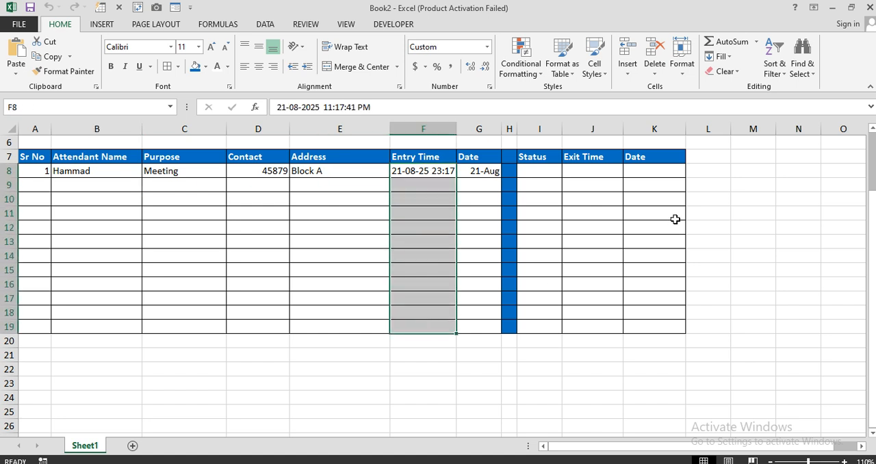
drag(613, 170, 601, 325)
key(ctrl+1)
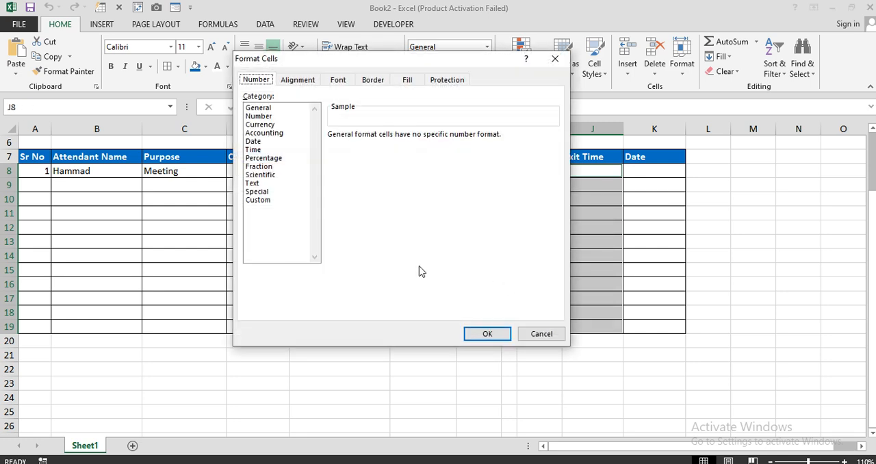
click(274, 152)
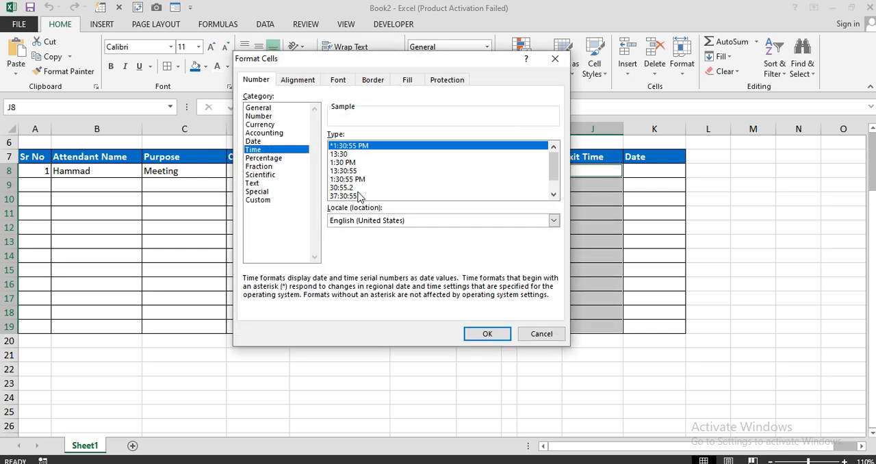
click(359, 178)
click(487, 333)
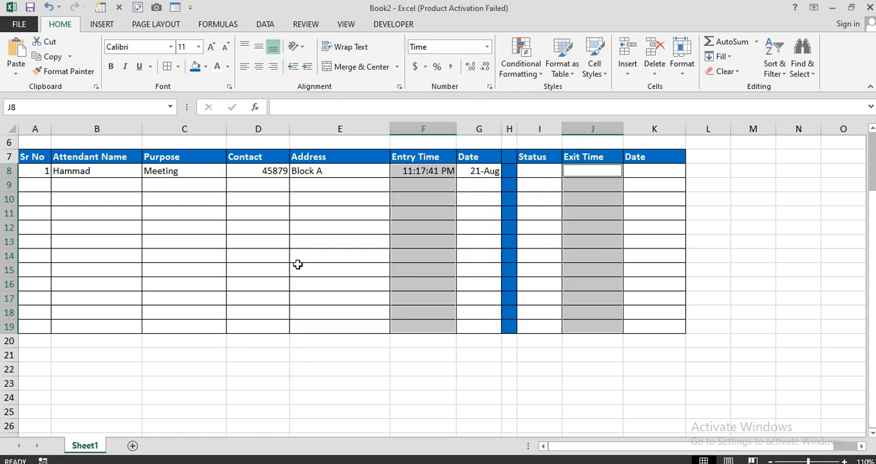
- Add a second record in row 9 with serial number 2 and another attendant's name
click(274, 244)
click(44, 187)
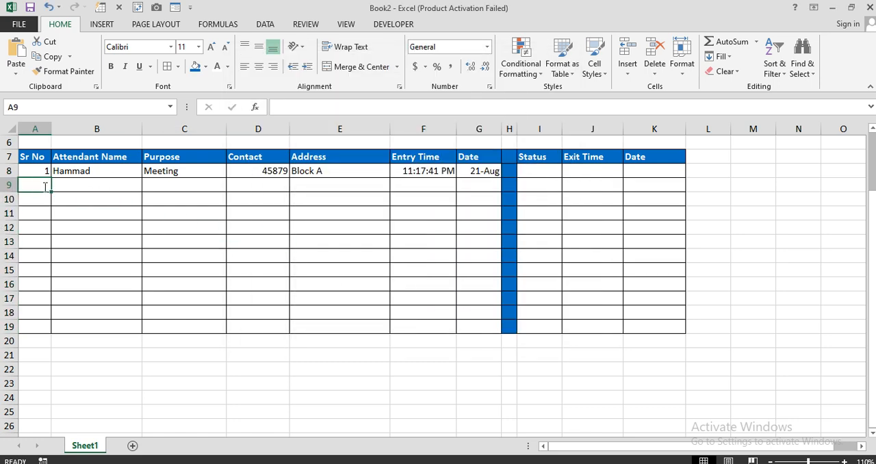
text(2)
key(Tab)
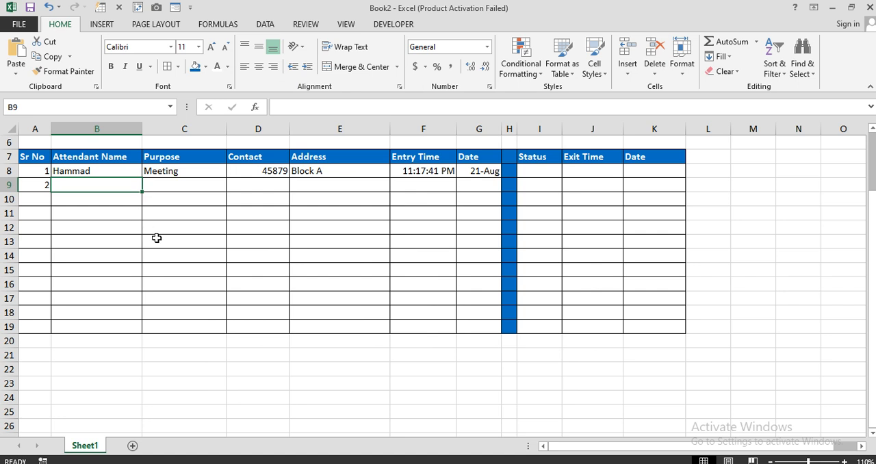
text(Rameez)
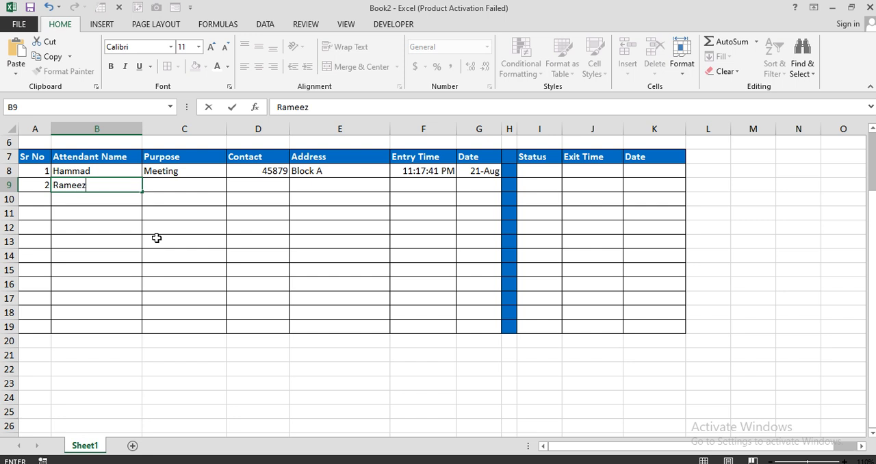
key(Return)
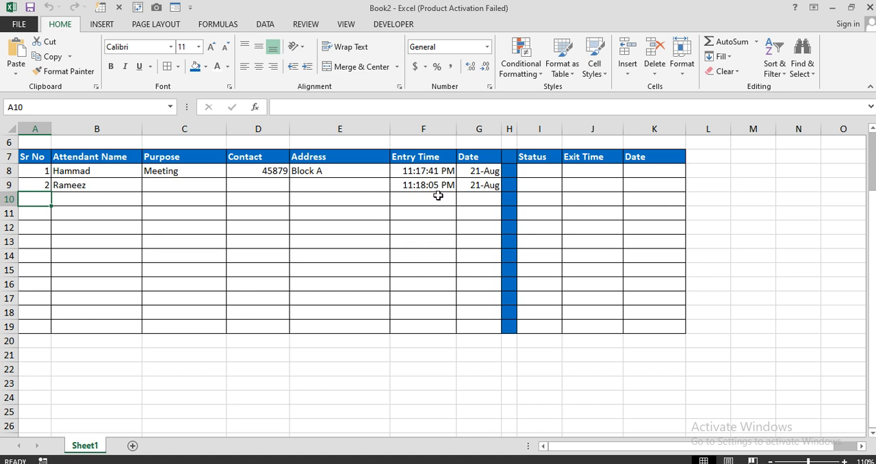
- Set the font of the Status cells I8:I19 to Wingdings 2
click(550, 171)
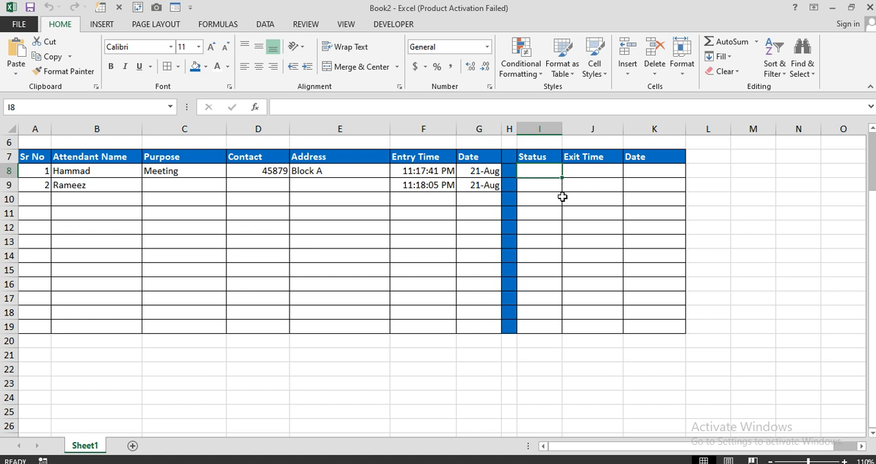
click(538, 157)
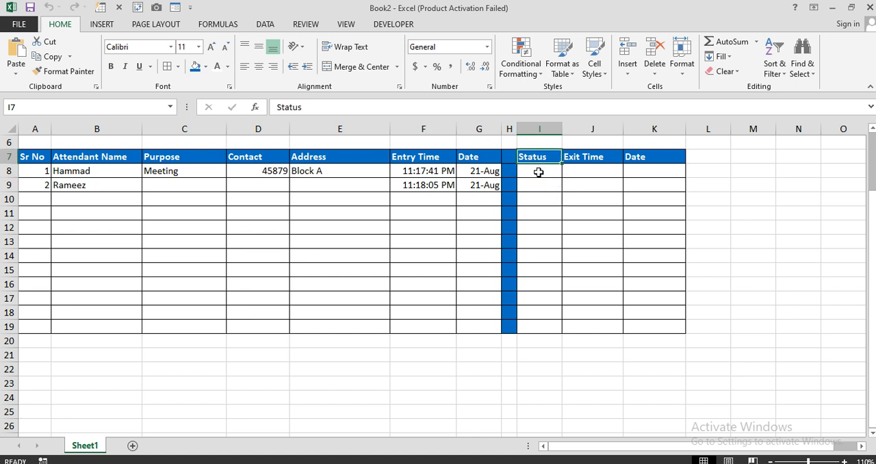
mouse_move(539, 173)
mouse_down()
mouse_move(538, 218)
mouse_move(545, 173)
mouse_up()
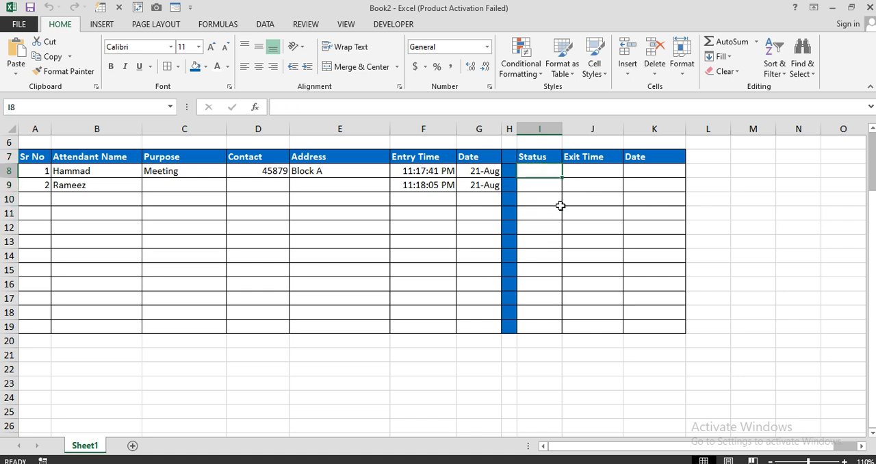
drag(550, 173, 537, 328)
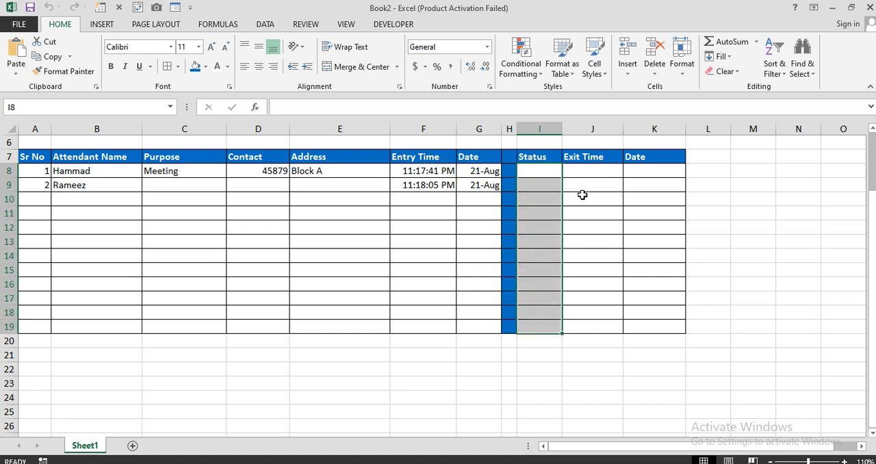
click(171, 48)
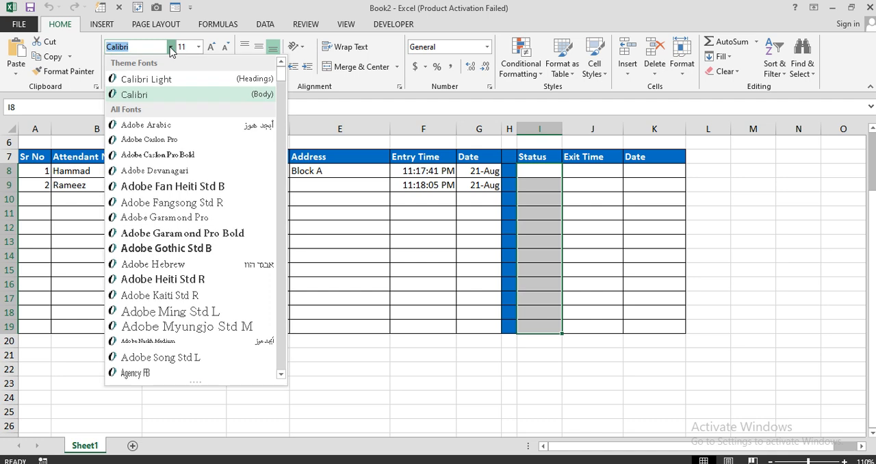
text(Webdings)
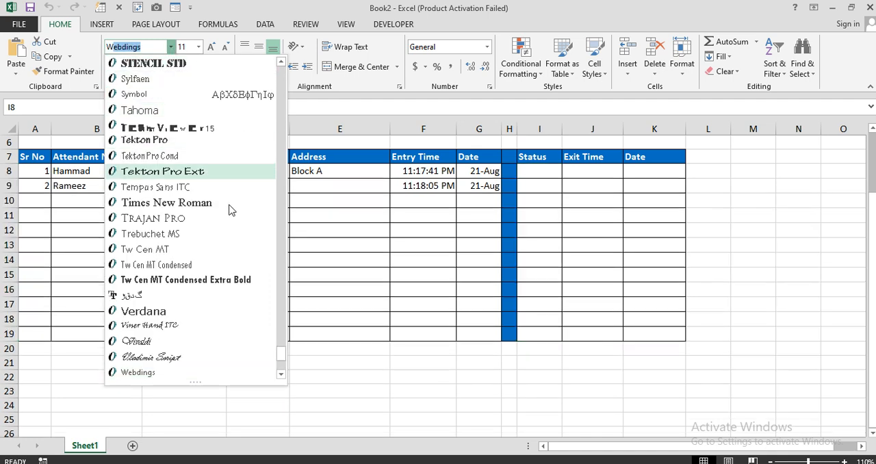
click(281, 374)
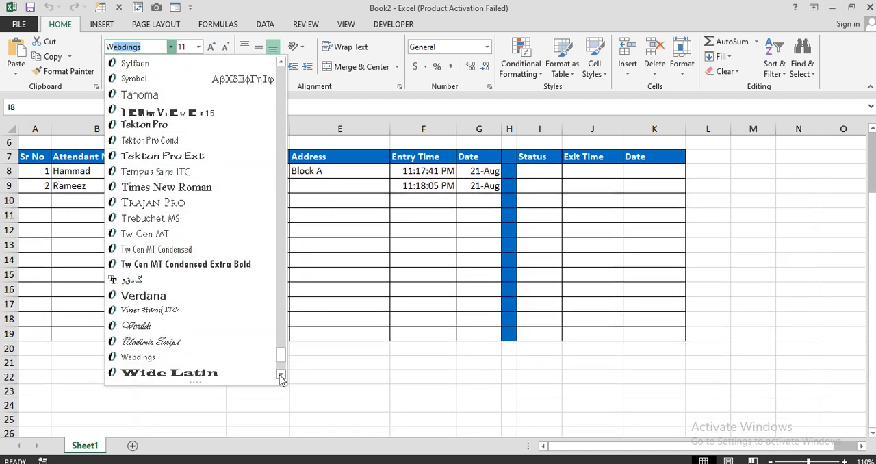
click(281, 374)
click(281, 374)
click(280, 375)
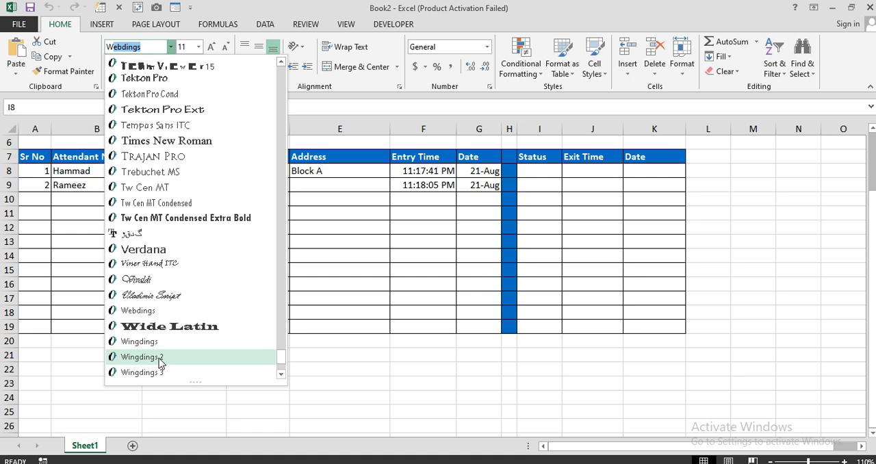
click(159, 357)
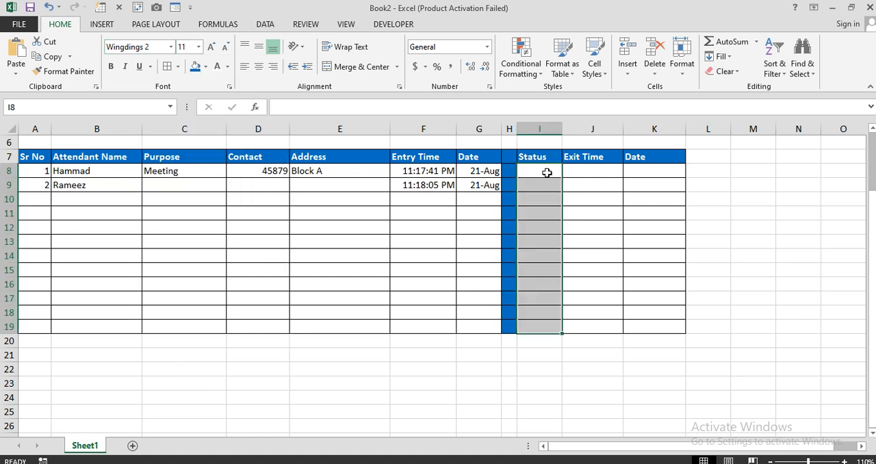
- Enter P in the first record's Status cell I8 as a check mark to test the automatic exit time
click(548, 173)
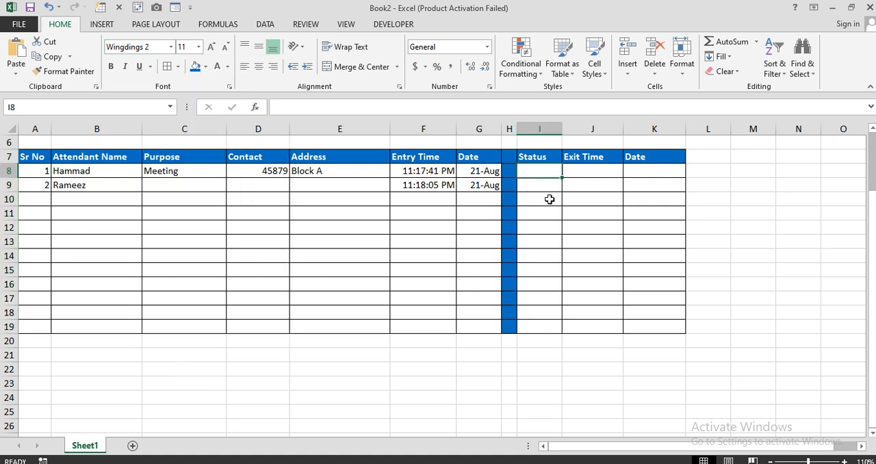
text(P)
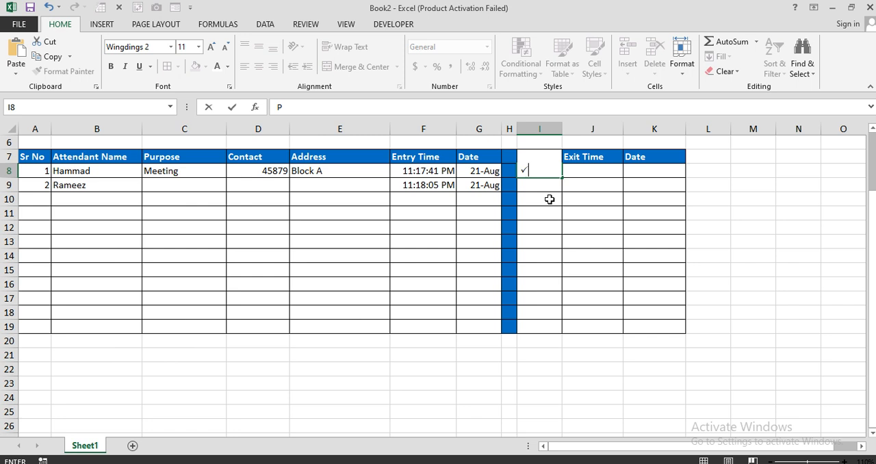
key(Return)
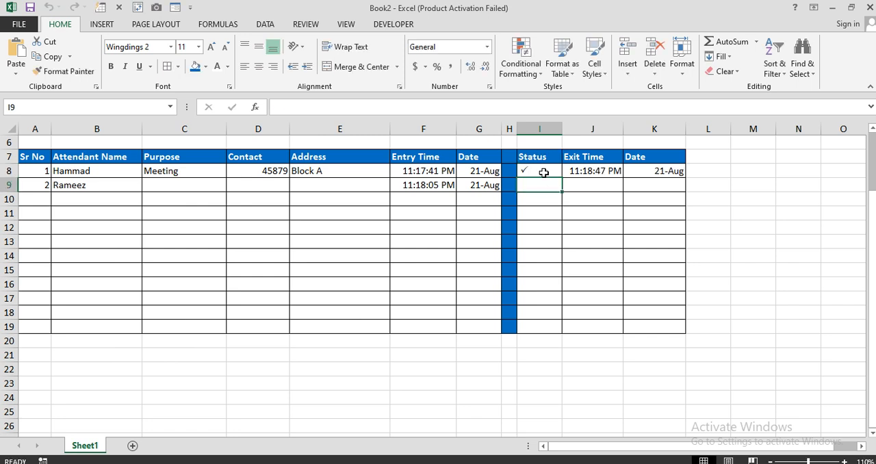
- Centre the Status cells I8:I19 horizontally and vertically, and make their check marks green and bold
drag(543, 173, 540, 327)
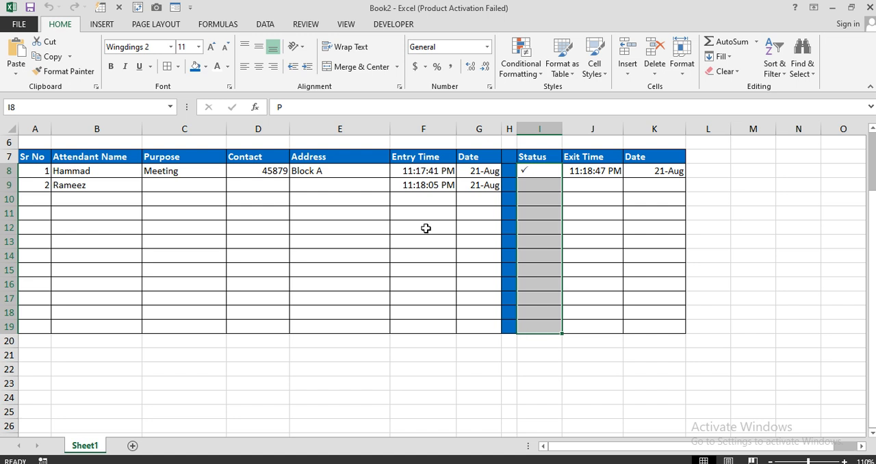
click(259, 66)
click(259, 47)
click(228, 67)
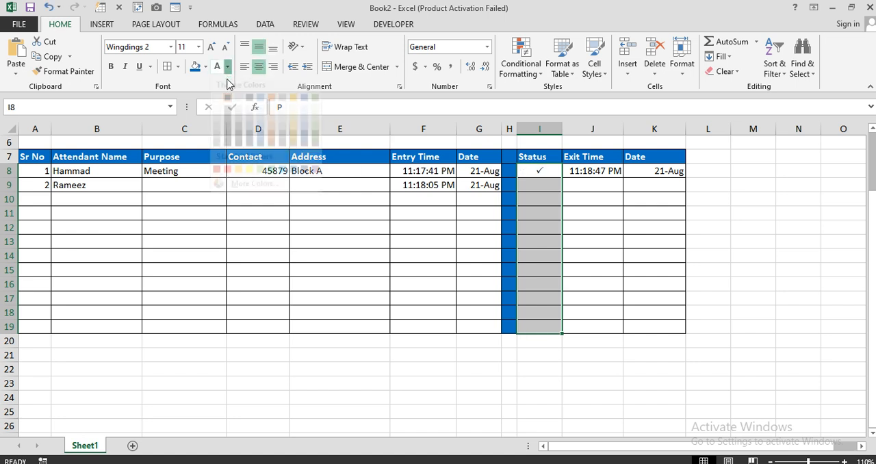
click(272, 182)
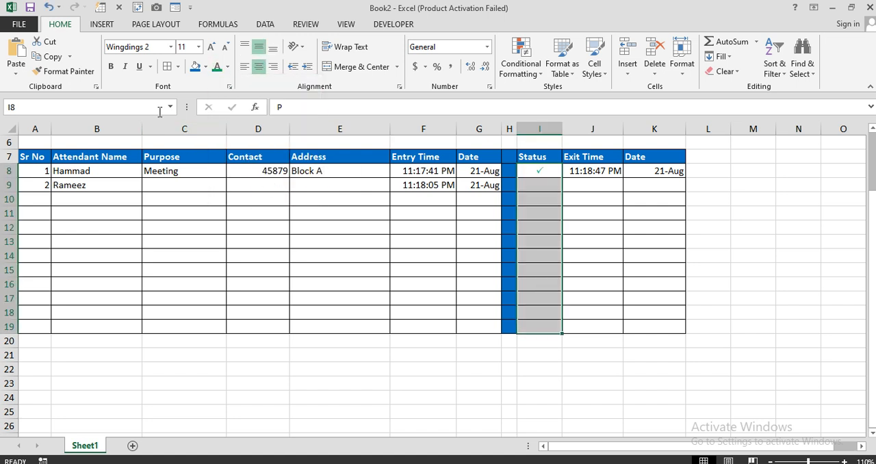
click(592, 225)
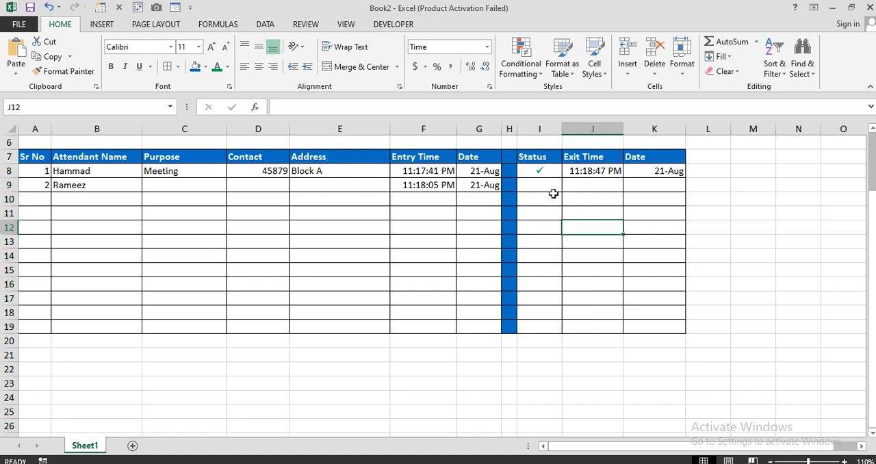
- Mark the second record as exited by entering P in Status cell I9
drag(98, 185, 460, 185)
click(530, 185)
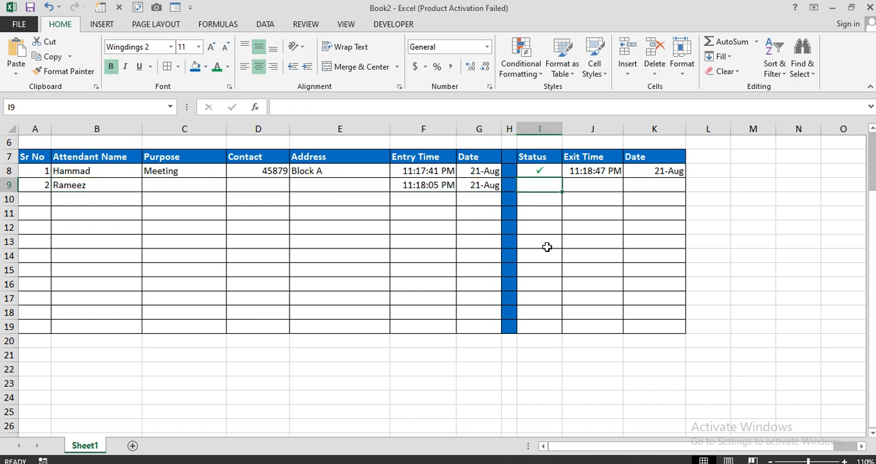
text(P)
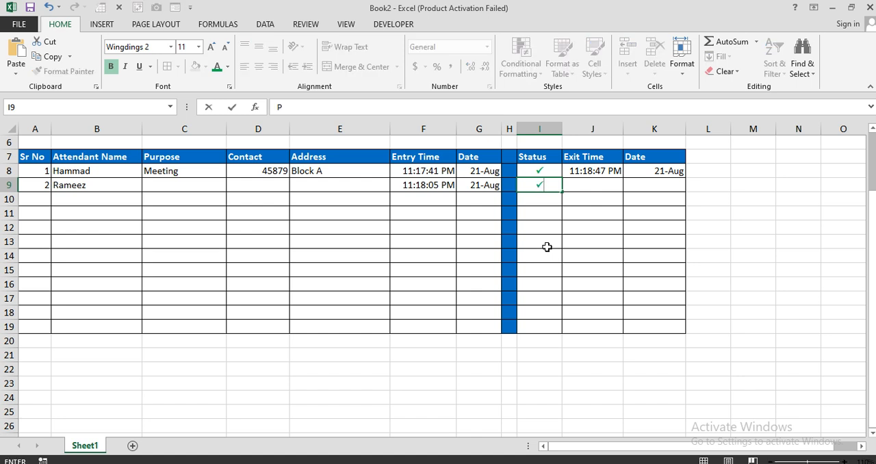
key(Return)
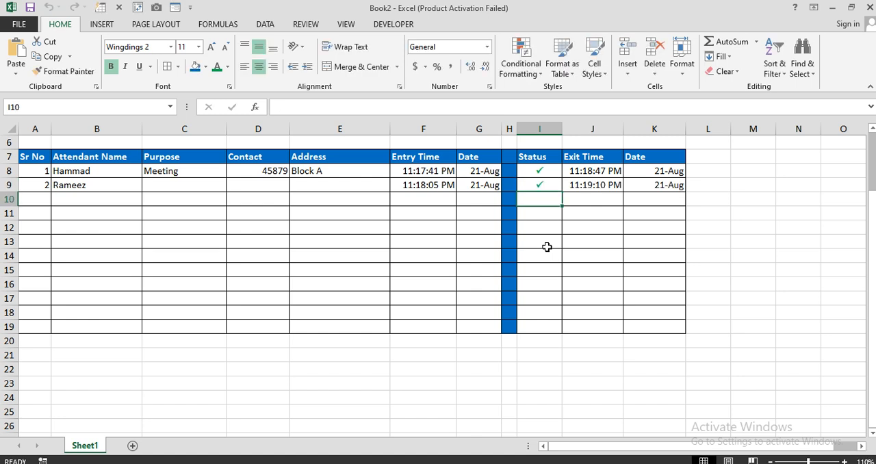
click(421, 189)
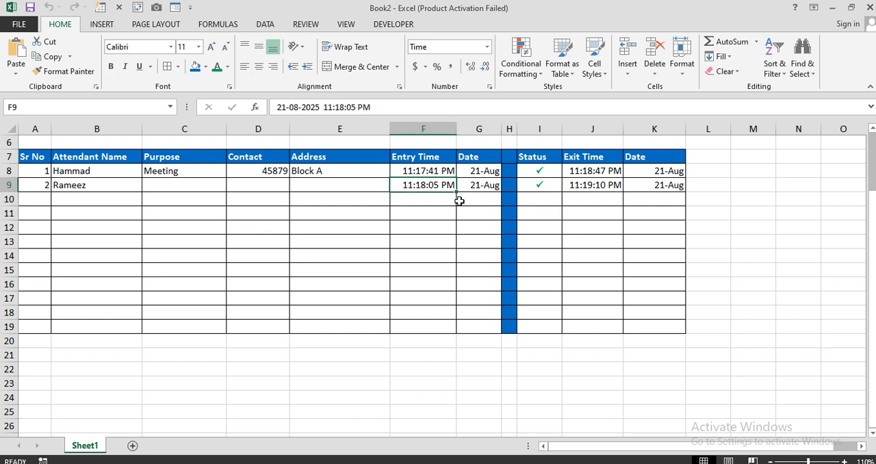
click(592, 187)
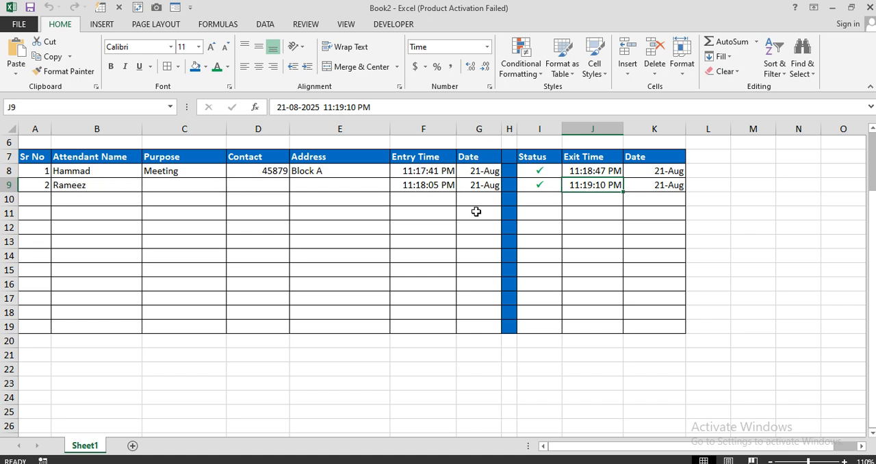
drag(45, 170, 647, 243)
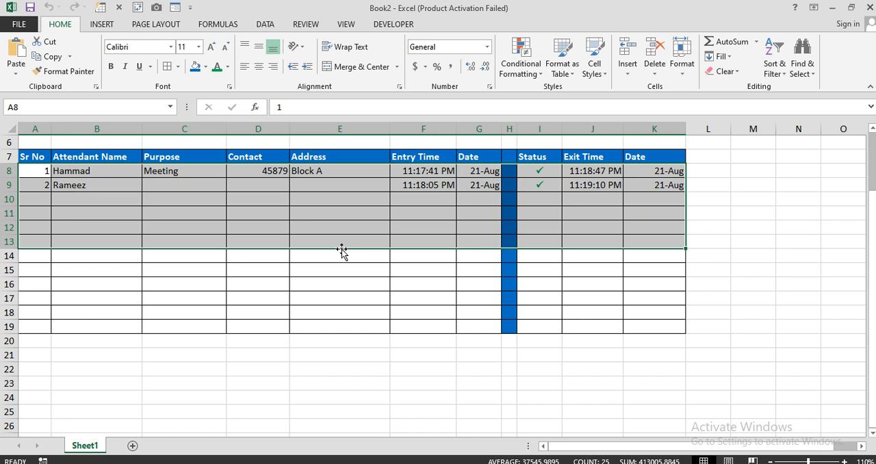
click(343, 251)
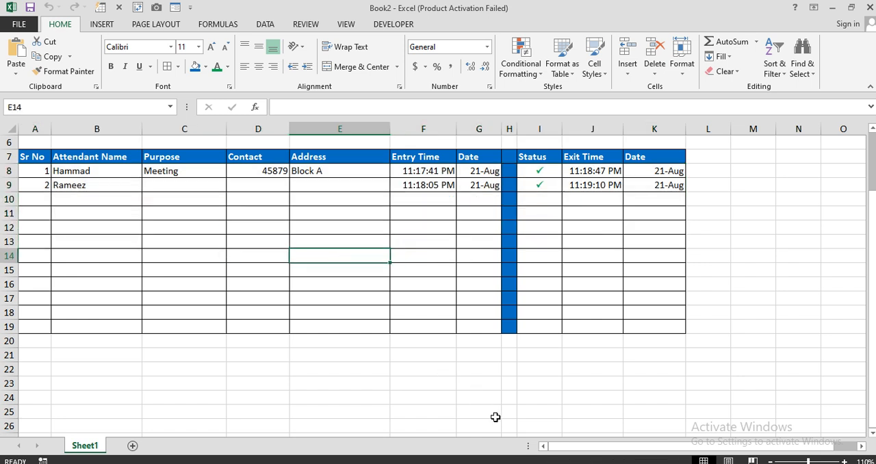
click(664, 463)
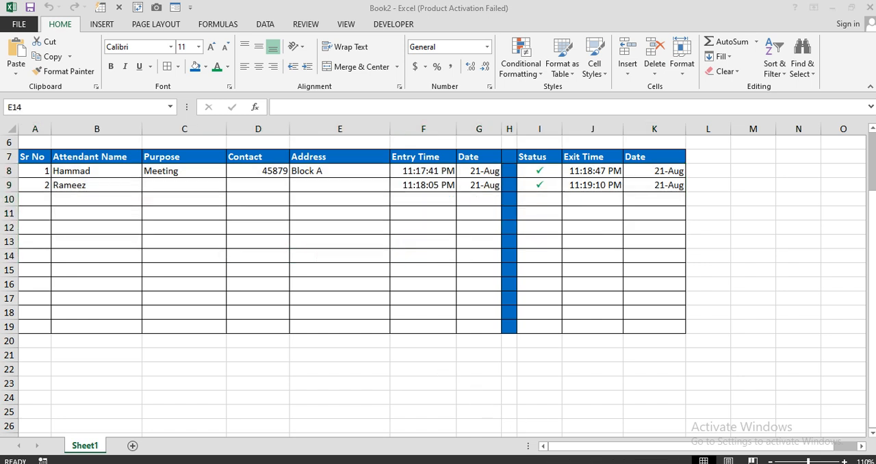